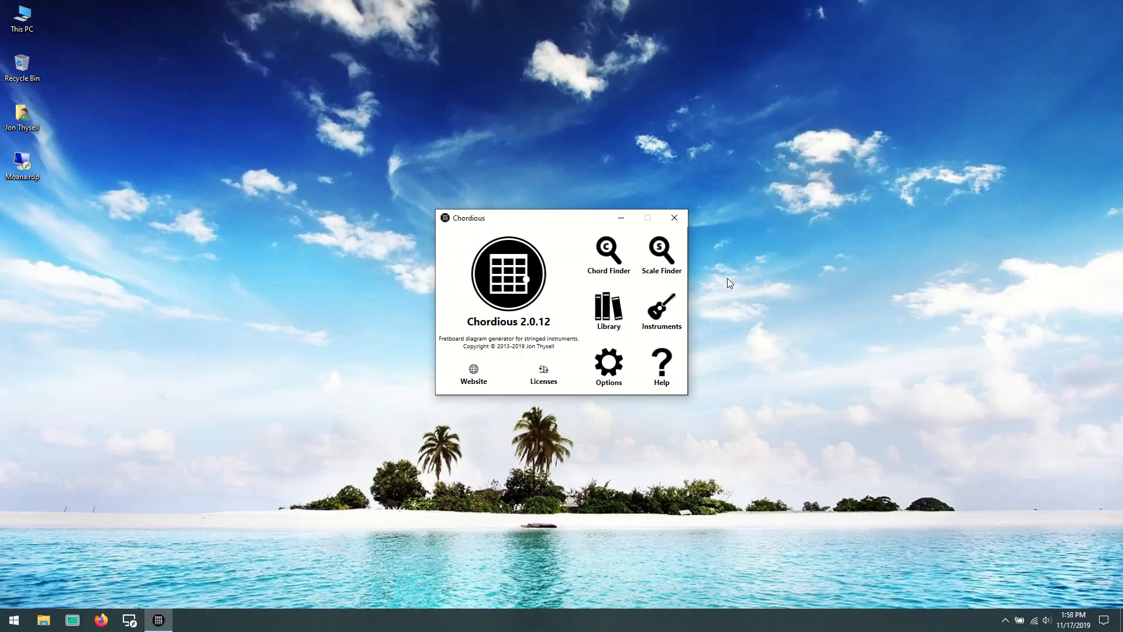
Open the instrument manager and view the tunings of the default Guitar and Ukulele instruments.
click(660, 313)
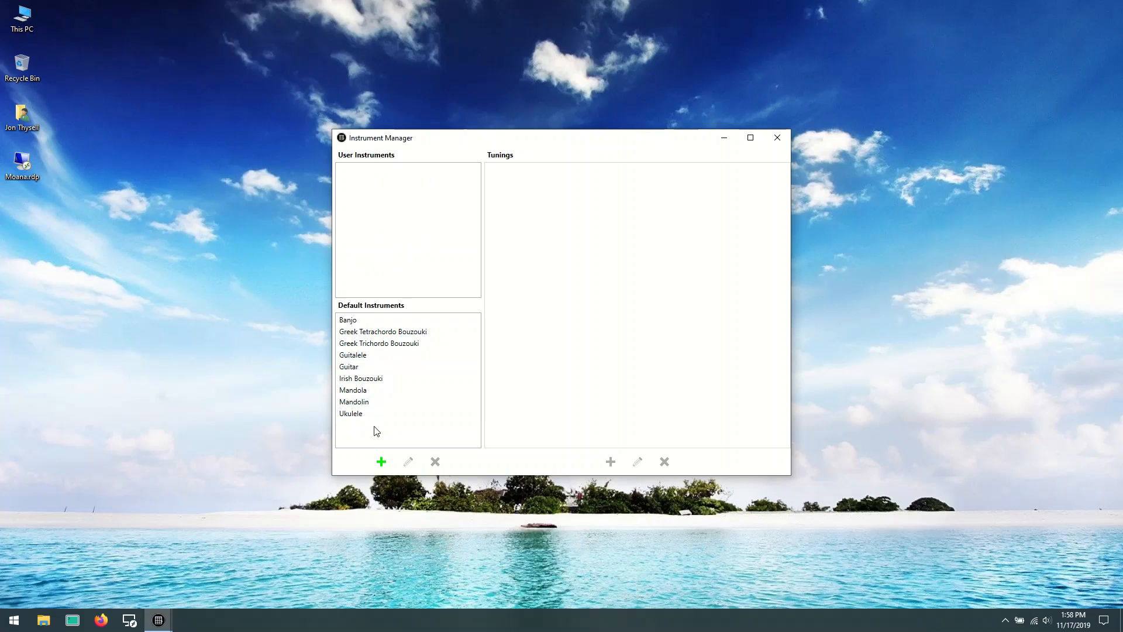
click(367, 369)
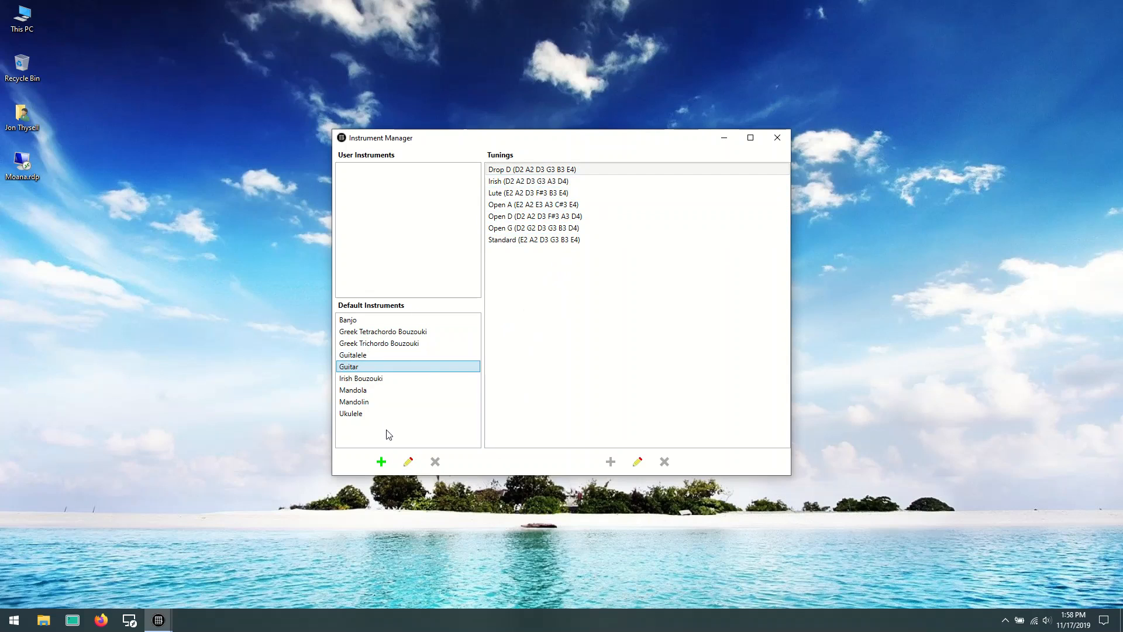
click(366, 415)
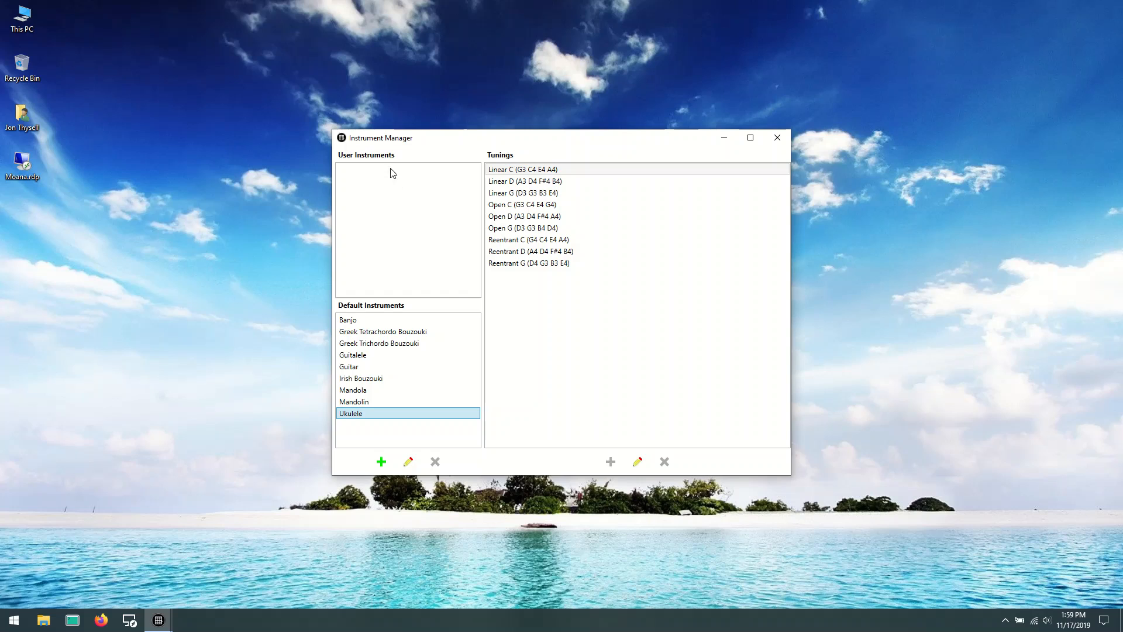
click(367, 184)
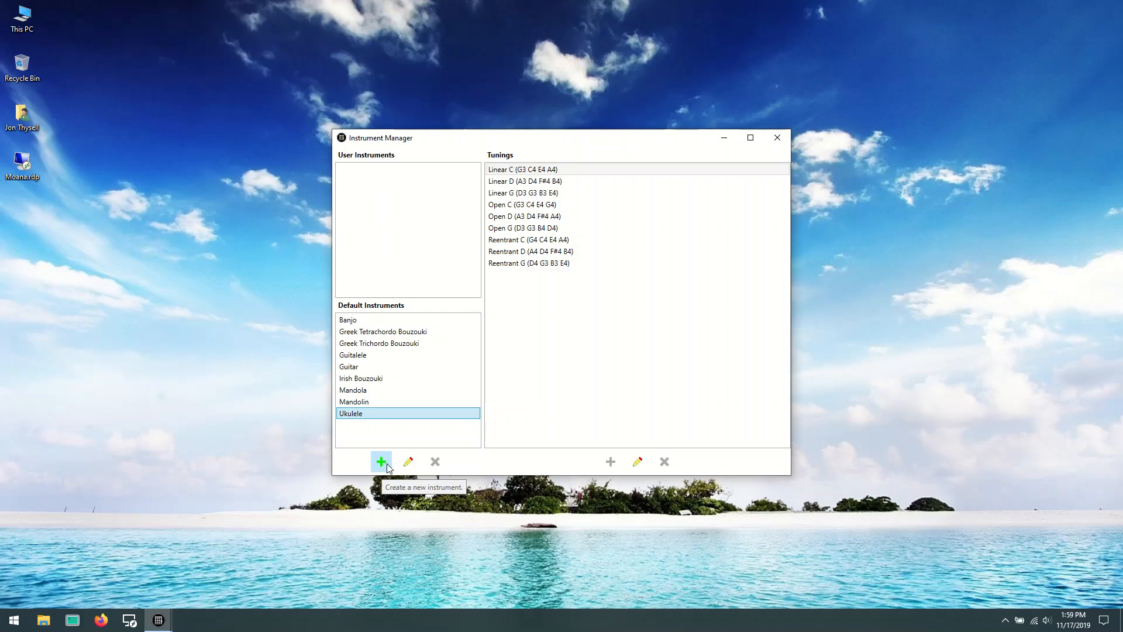
right_click(373, 205)
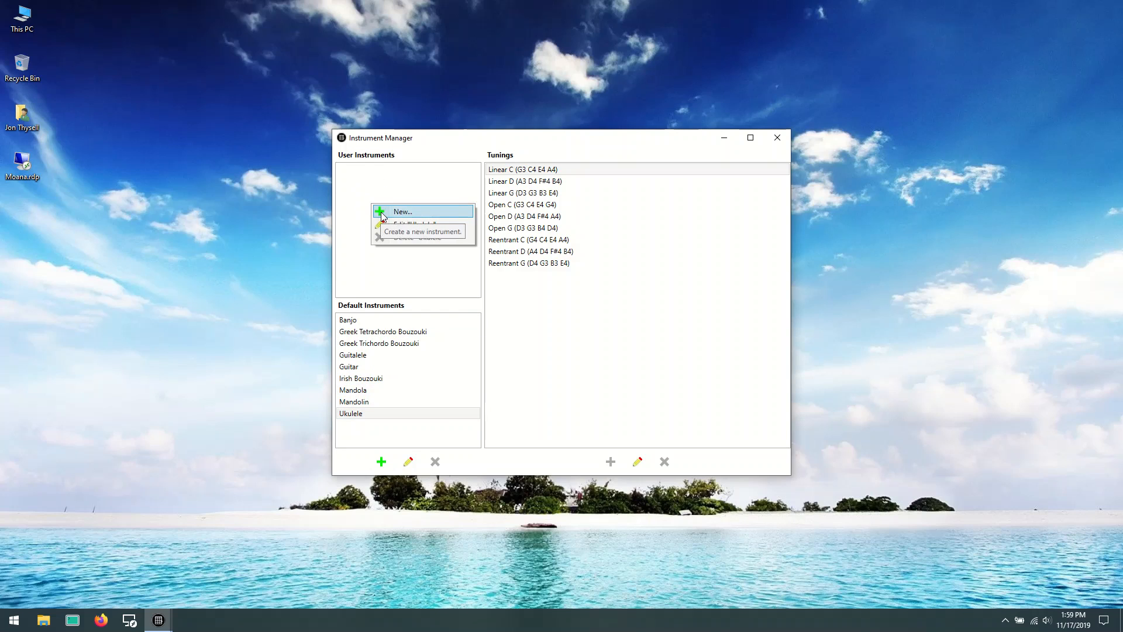
click(354, 193)
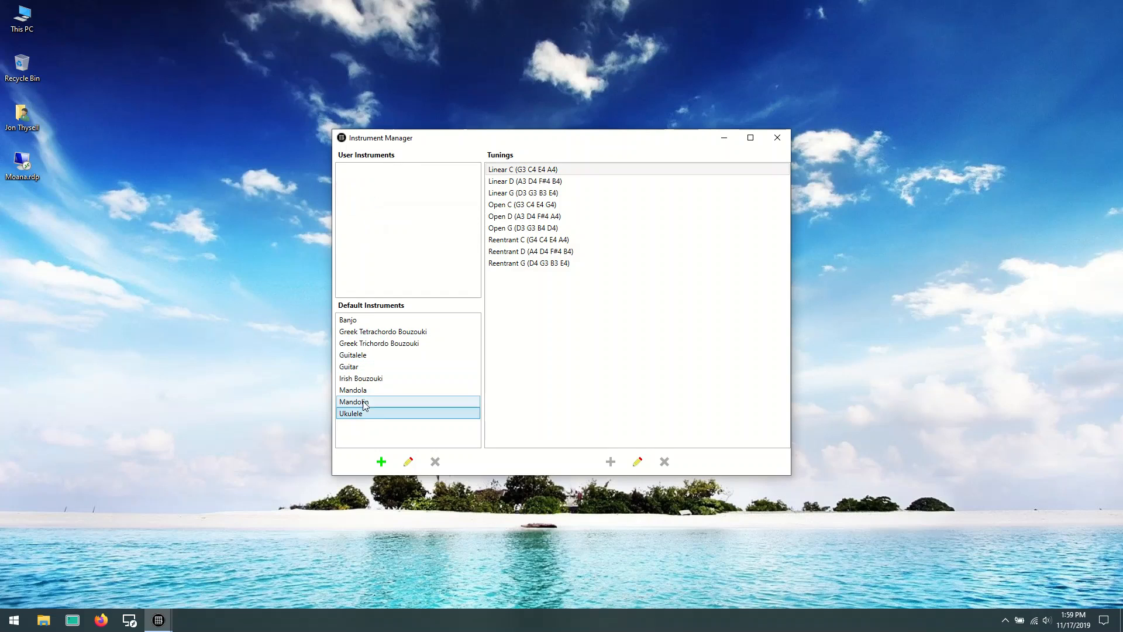
Create a user instrument named Ukulele with 4 strings and select it.
click(379, 462)
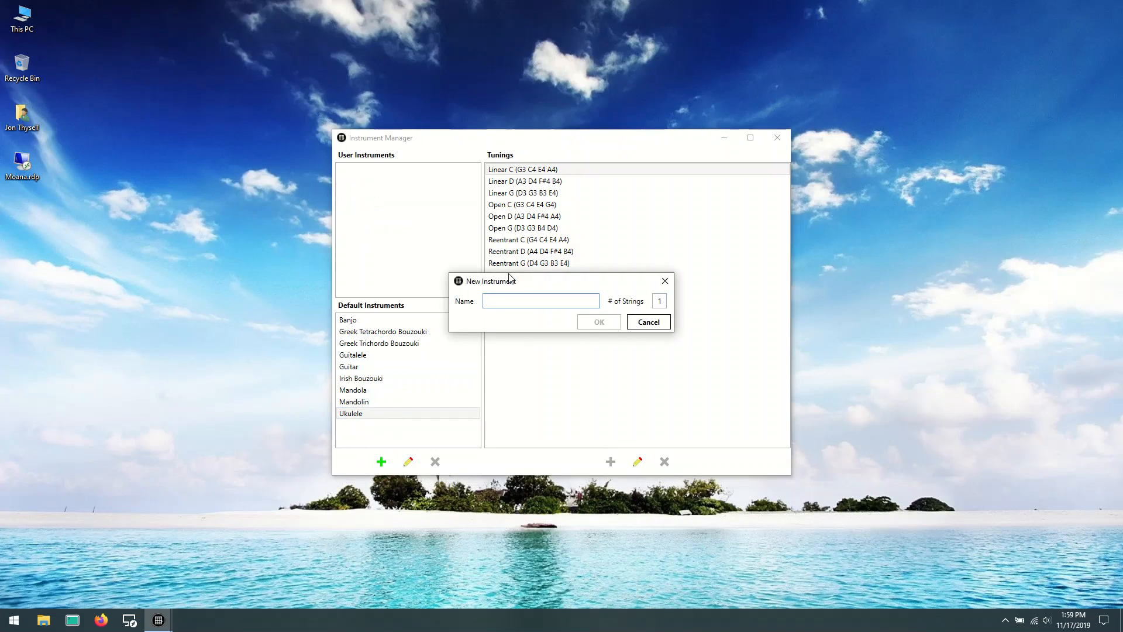
text(Ukulele)
click(659, 303)
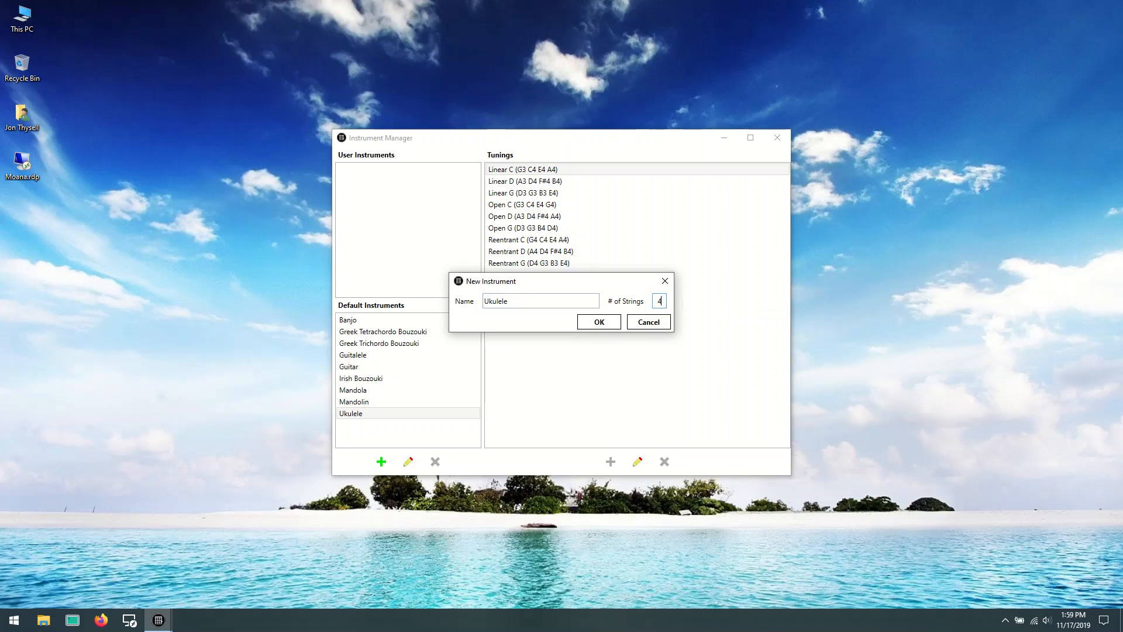
click(598, 323)
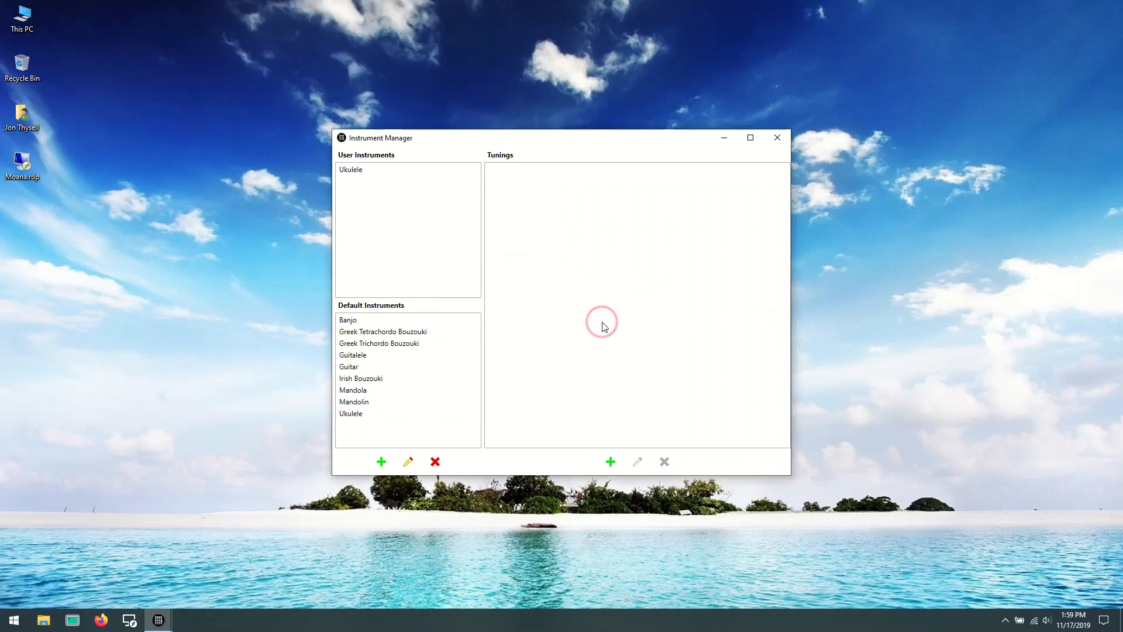
click(358, 169)
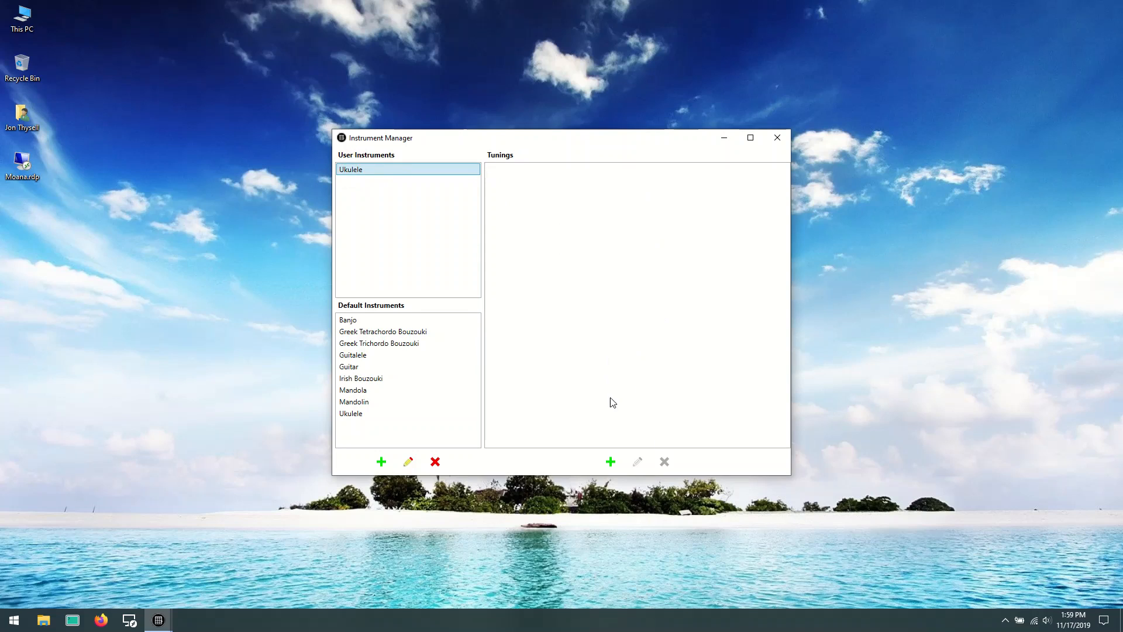
click(621, 380)
right_click(581, 268)
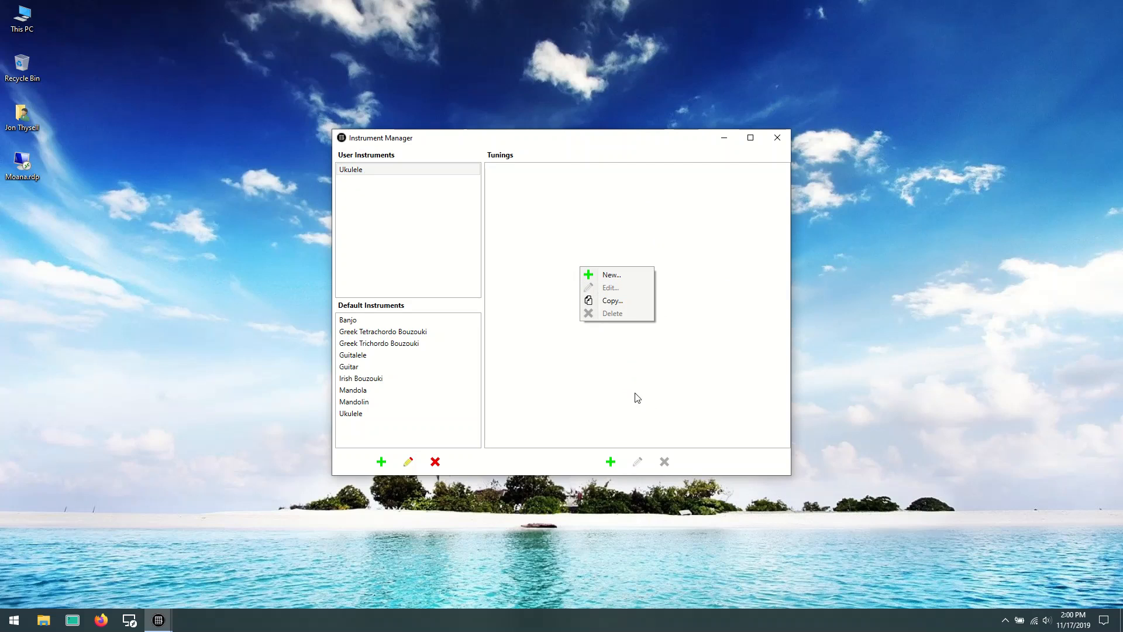
click(670, 392)
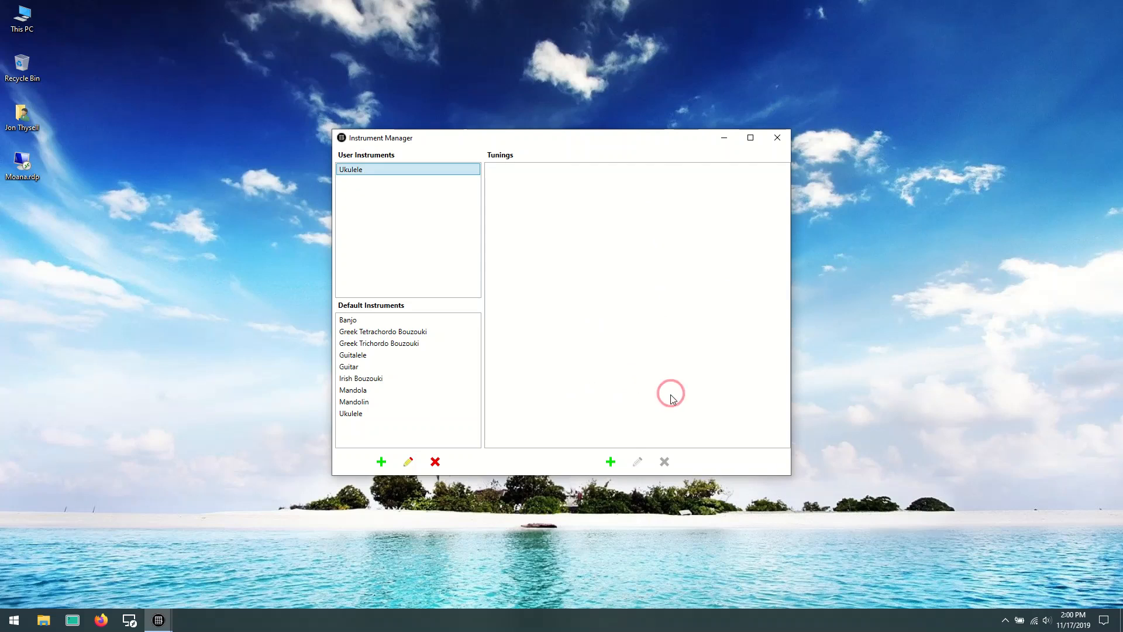
Add a tuning named Standard to the user Ukulele with the notes G4, C4, E4 and A4.
click(611, 462)
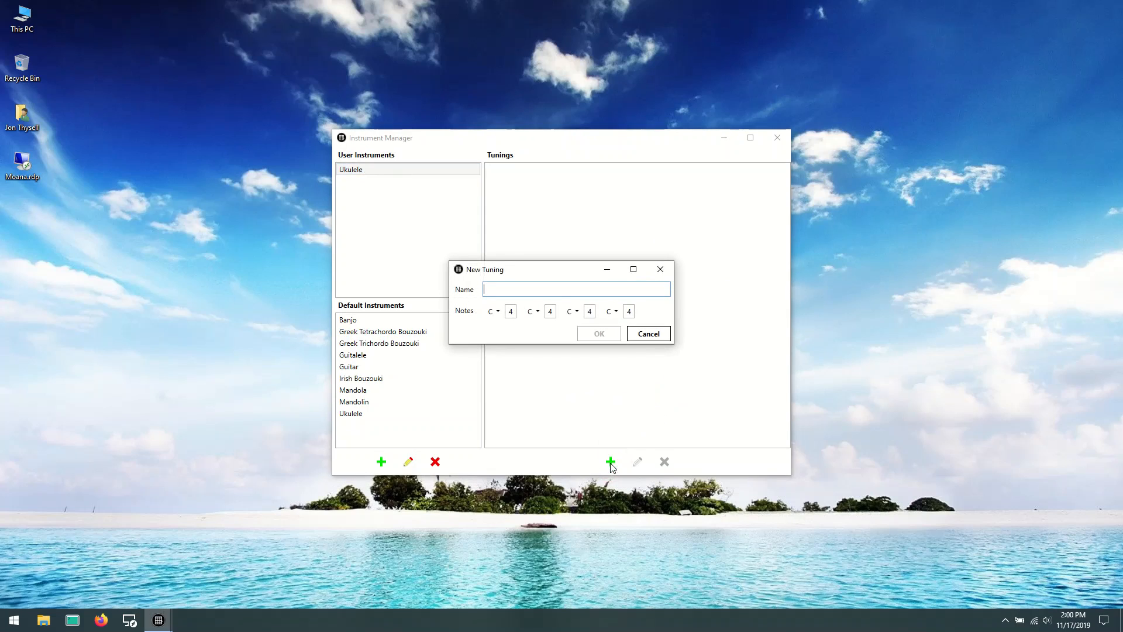
text(Standard)
click(494, 312)
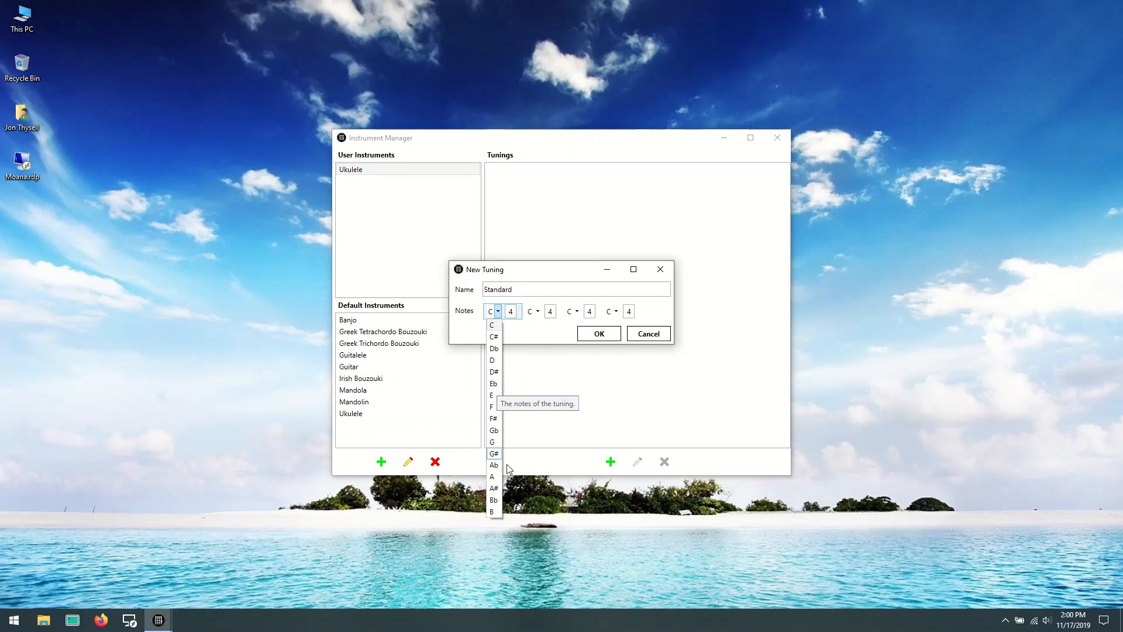
click(492, 442)
click(538, 311)
click(531, 326)
click(578, 311)
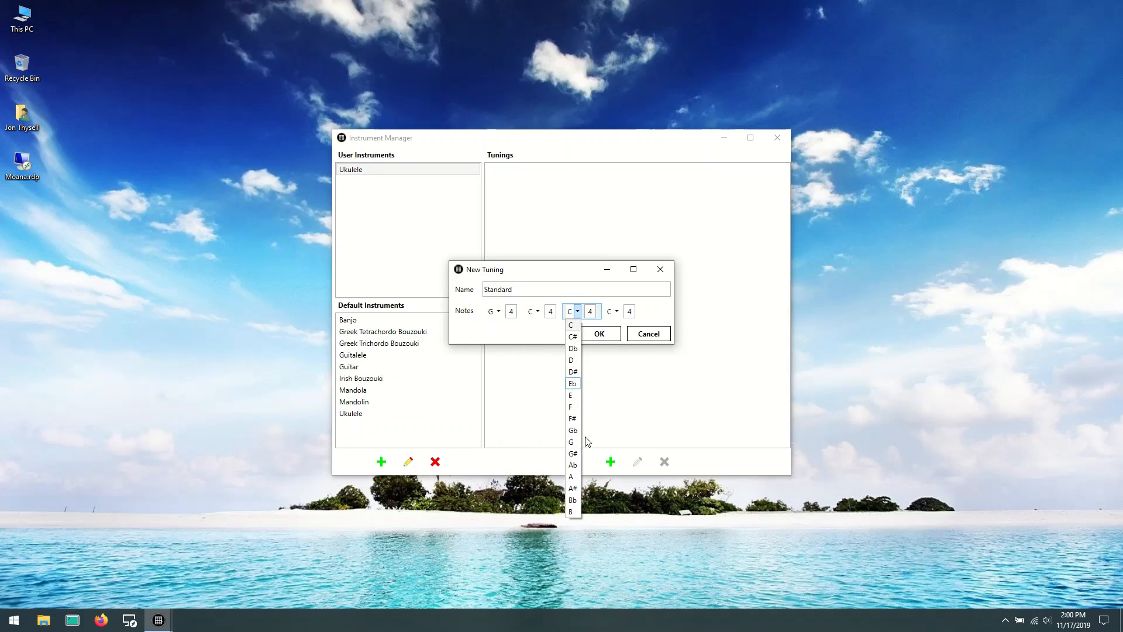
click(571, 396)
click(613, 313)
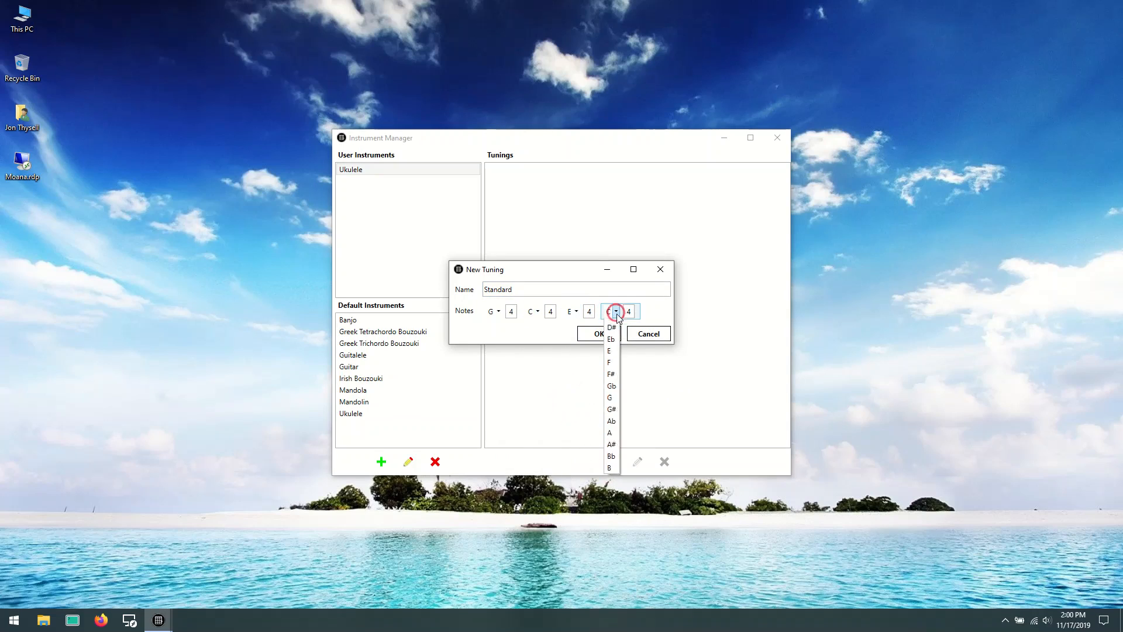
click(609, 477)
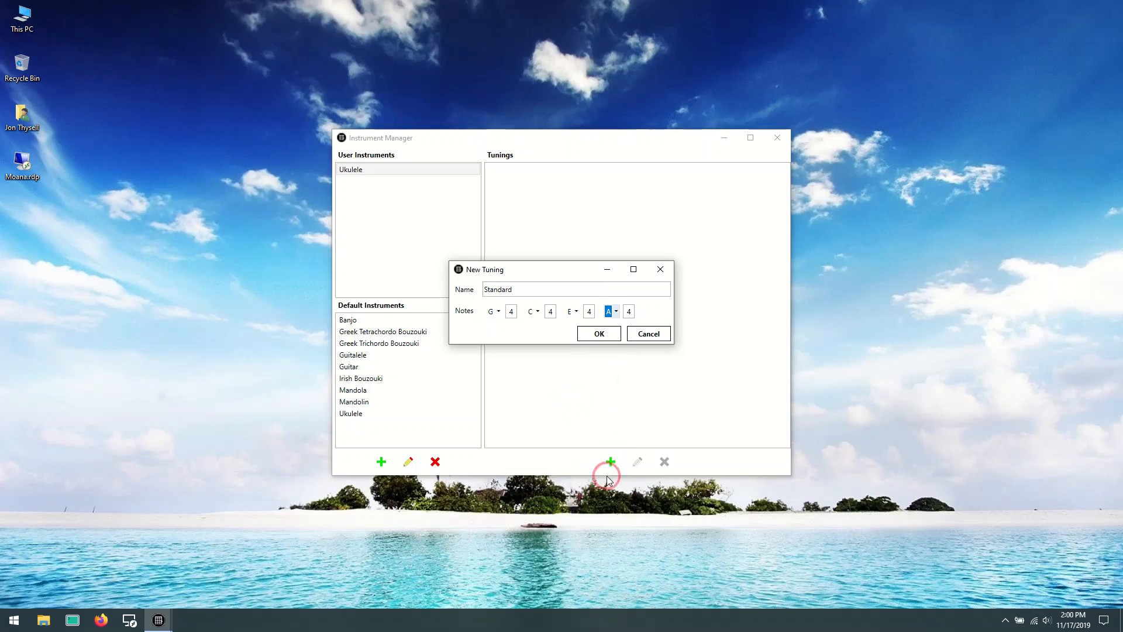
click(597, 340)
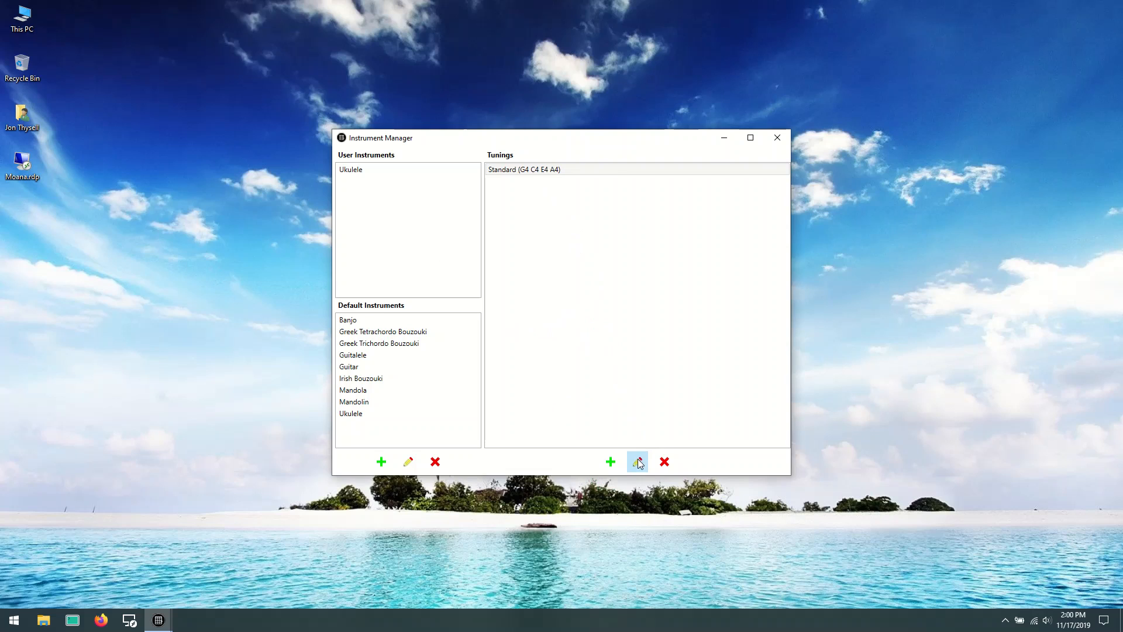
Inspect the Standard tuning's name and notes in its editor without changing them.
right_click(530, 170)
click(513, 193)
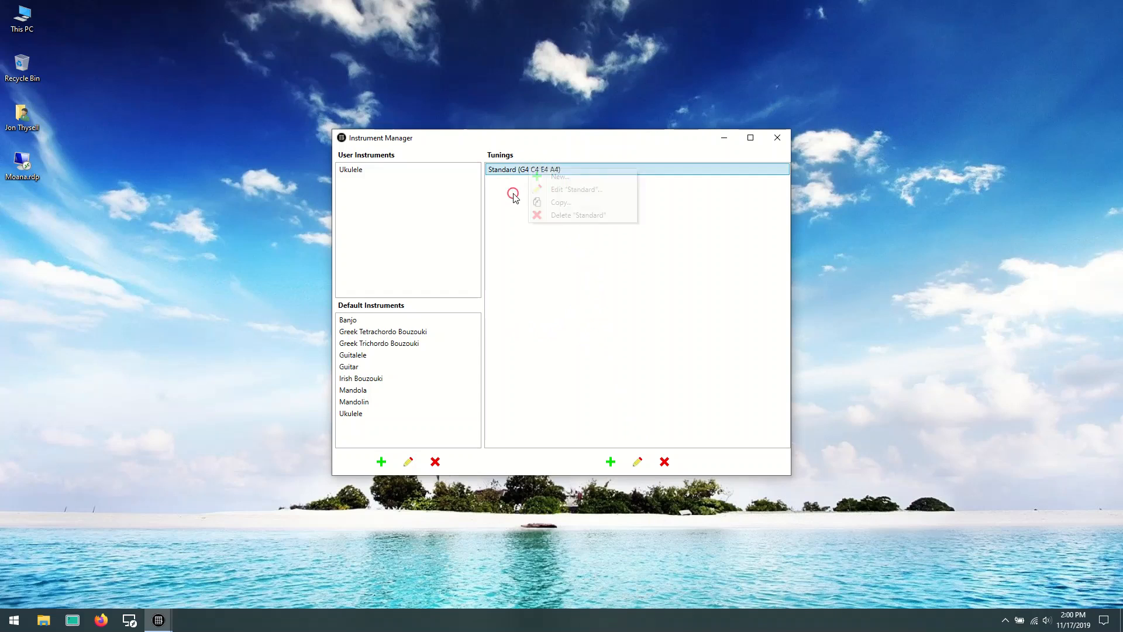
double_click(544, 171)
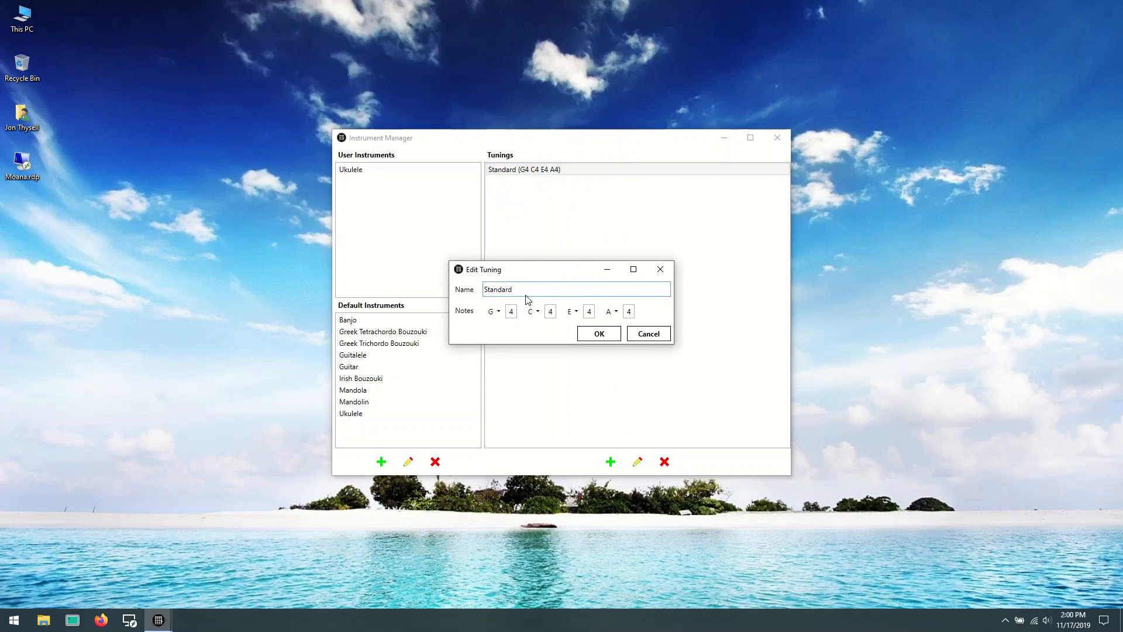
click(660, 334)
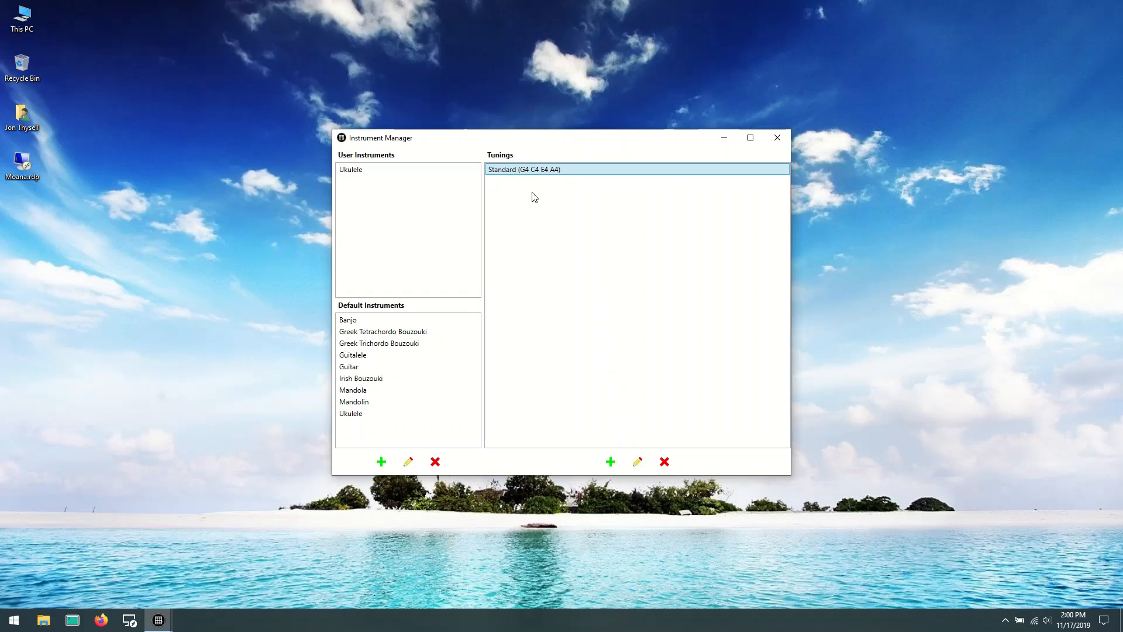
Start a copy of the Standard tuning and name it Baritone.
right_click(531, 172)
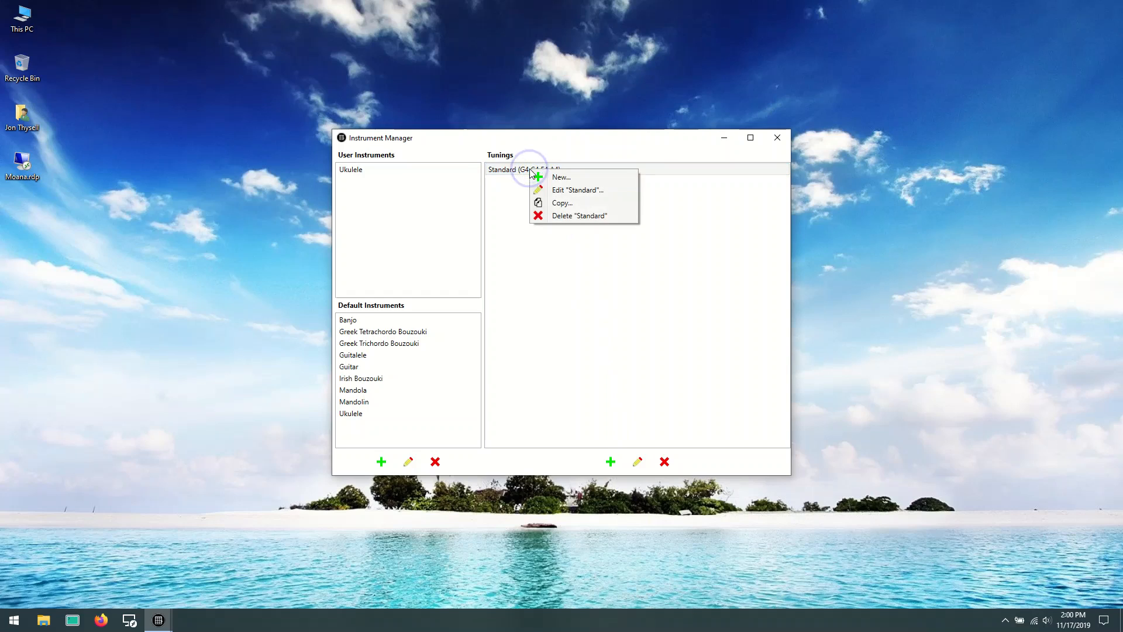
click(565, 204)
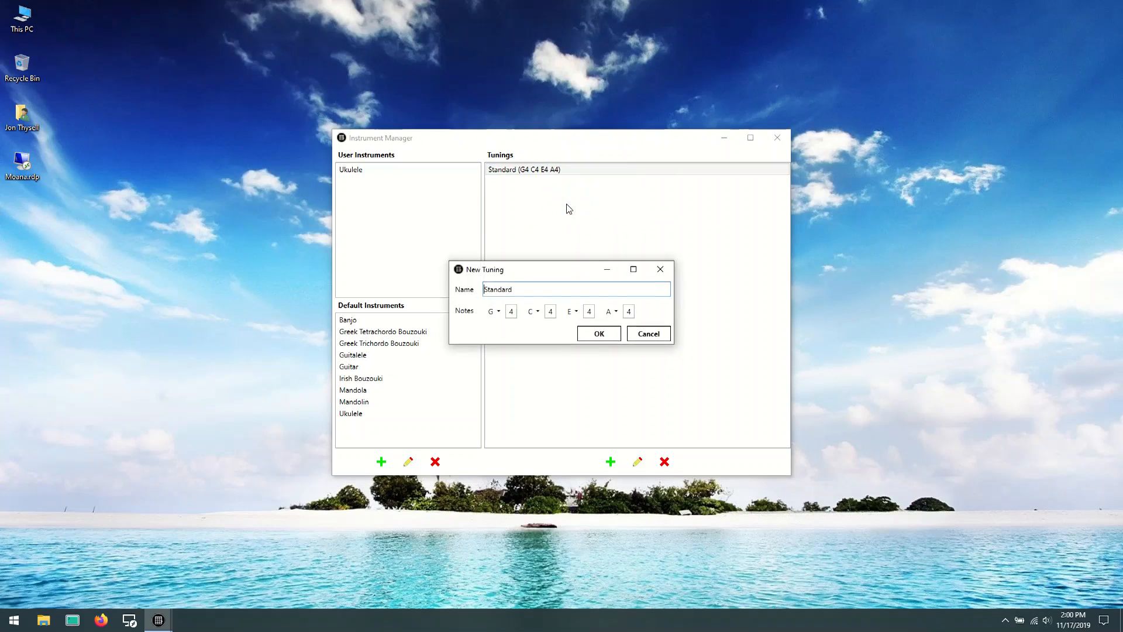
double_click(523, 289)
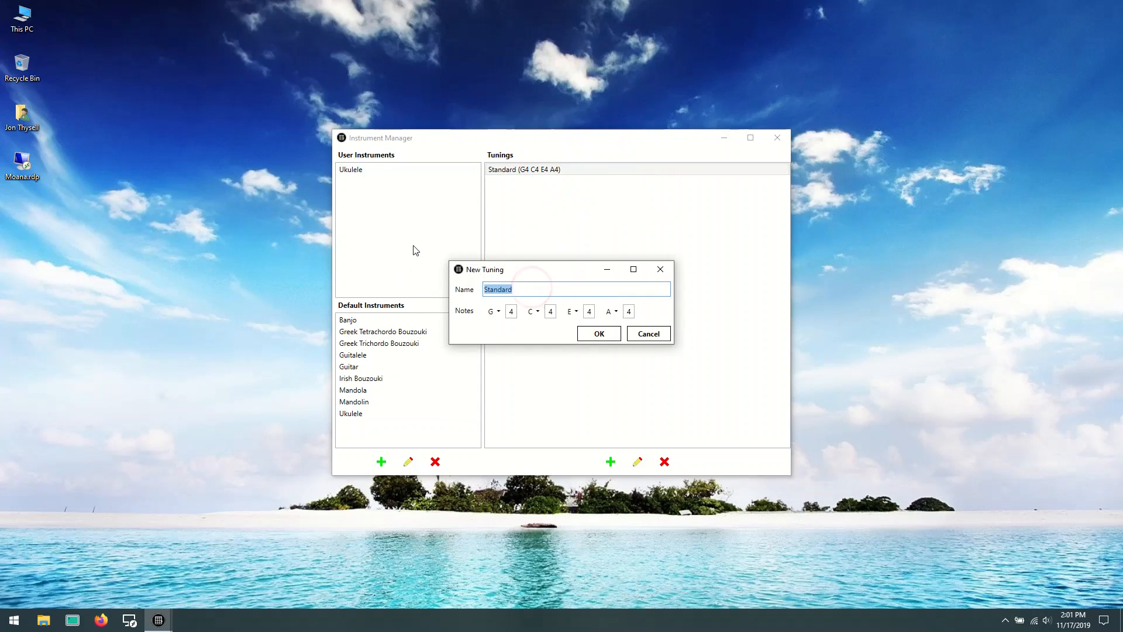
text(Baritone)
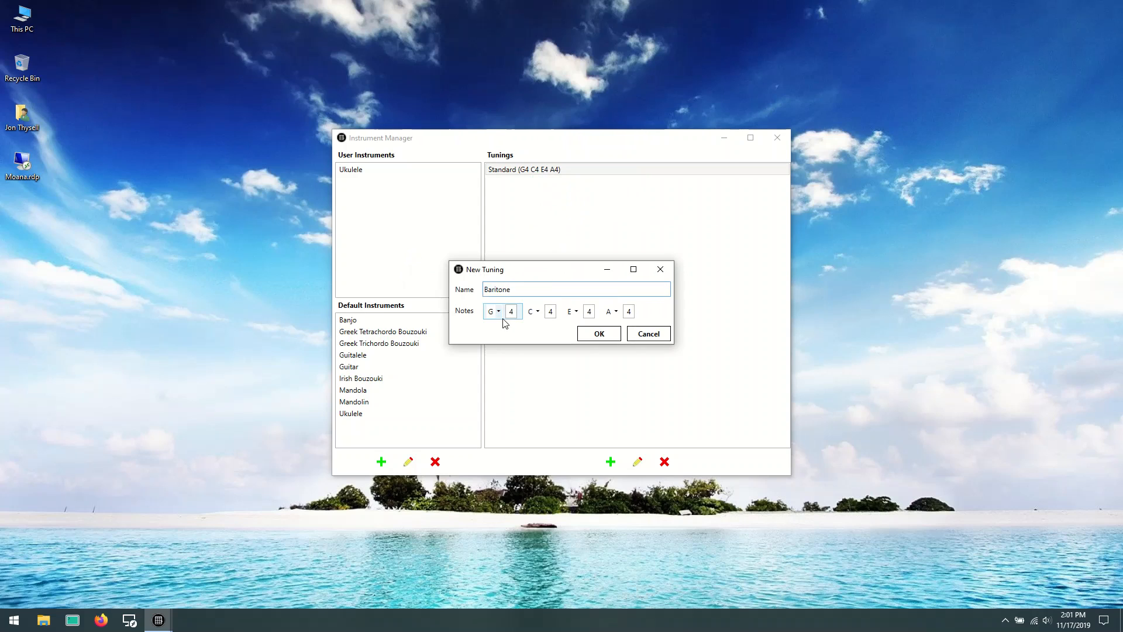
Set the Baritone tuning's first string to D3 and its second string to G3.
click(497, 311)
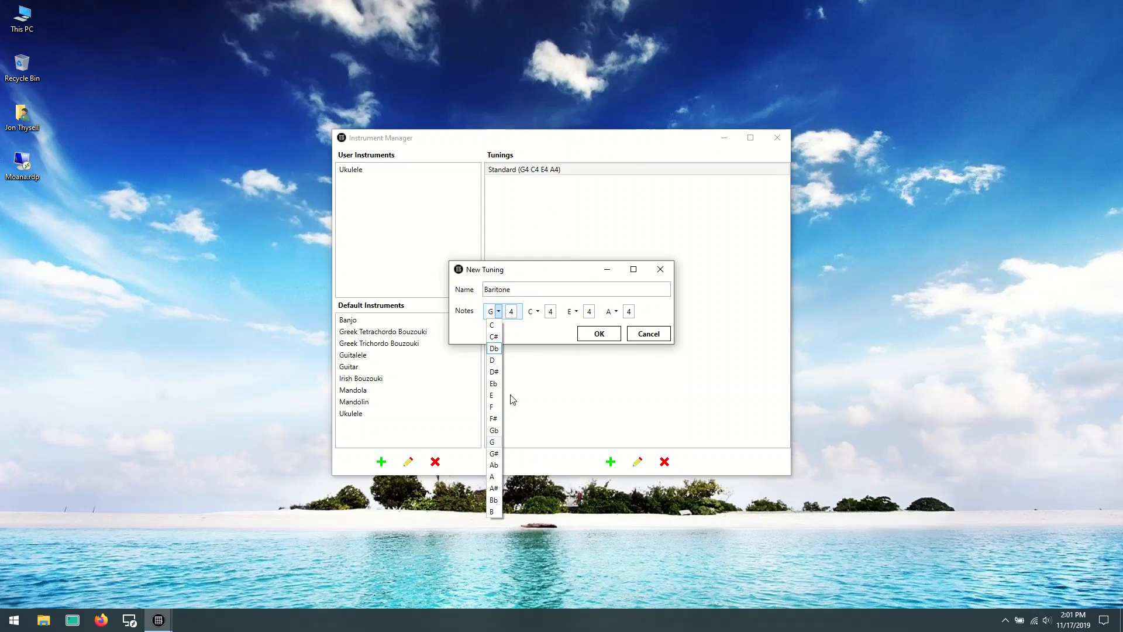
click(492, 360)
click(511, 311)
text(3)
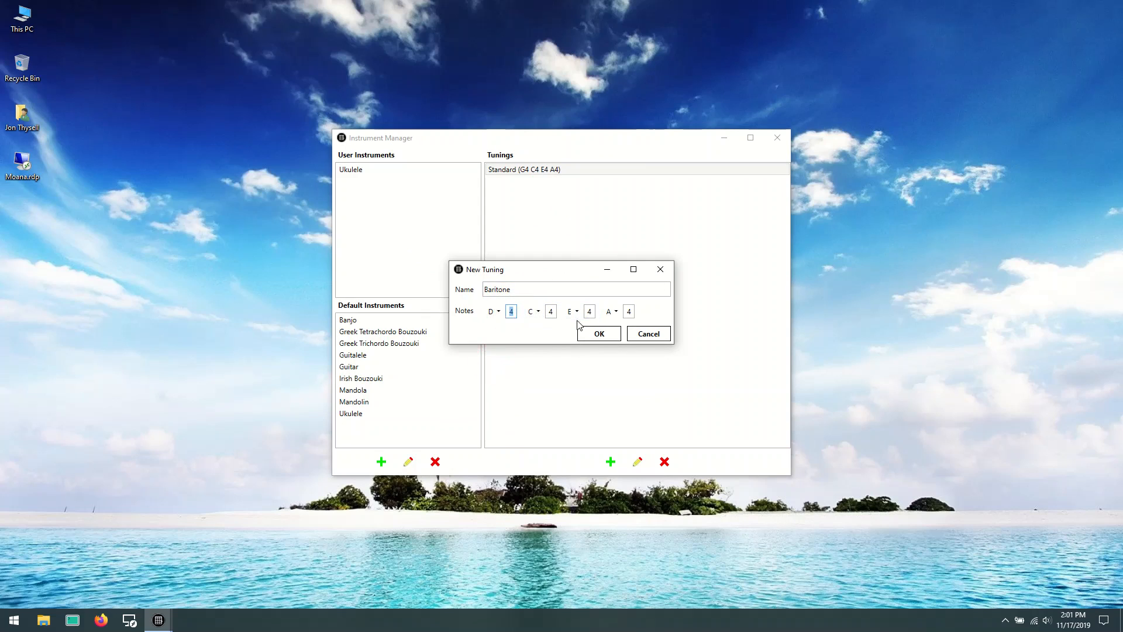
click(542, 314)
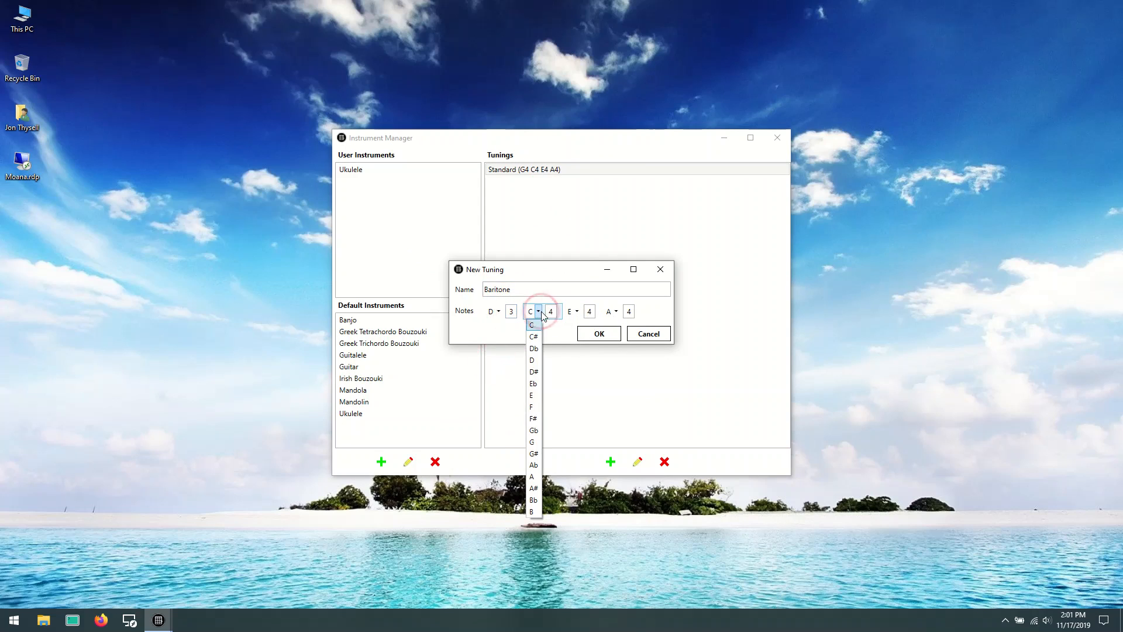
click(537, 440)
click(551, 311)
text(3)
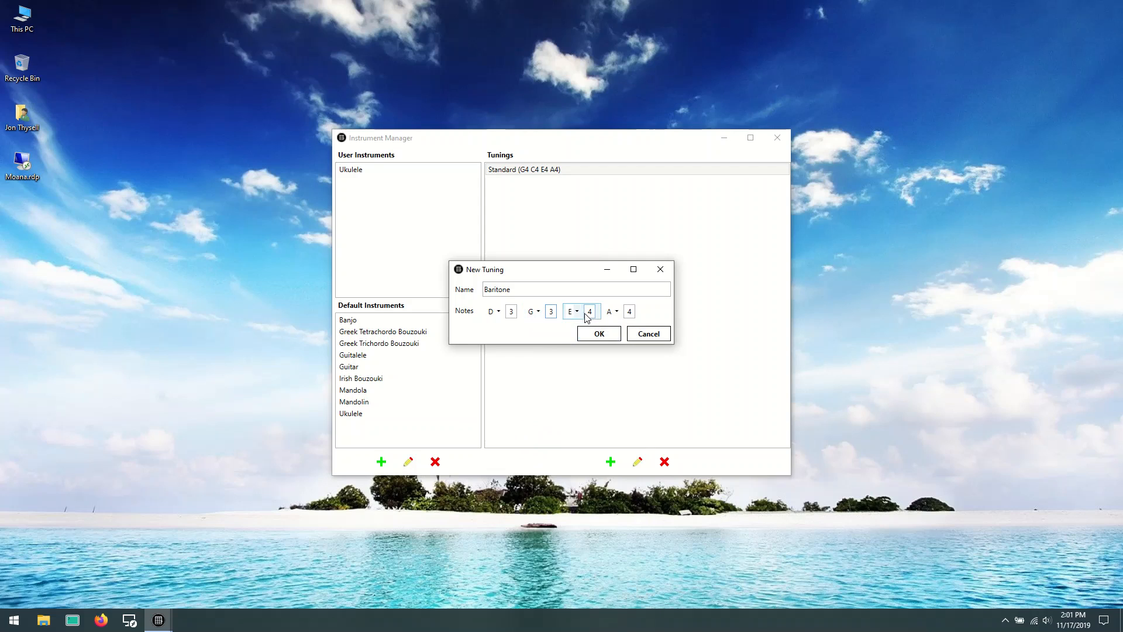
Set the Baritone tuning's third string to B3 and fourth to E4, and save the tuning.
click(576, 312)
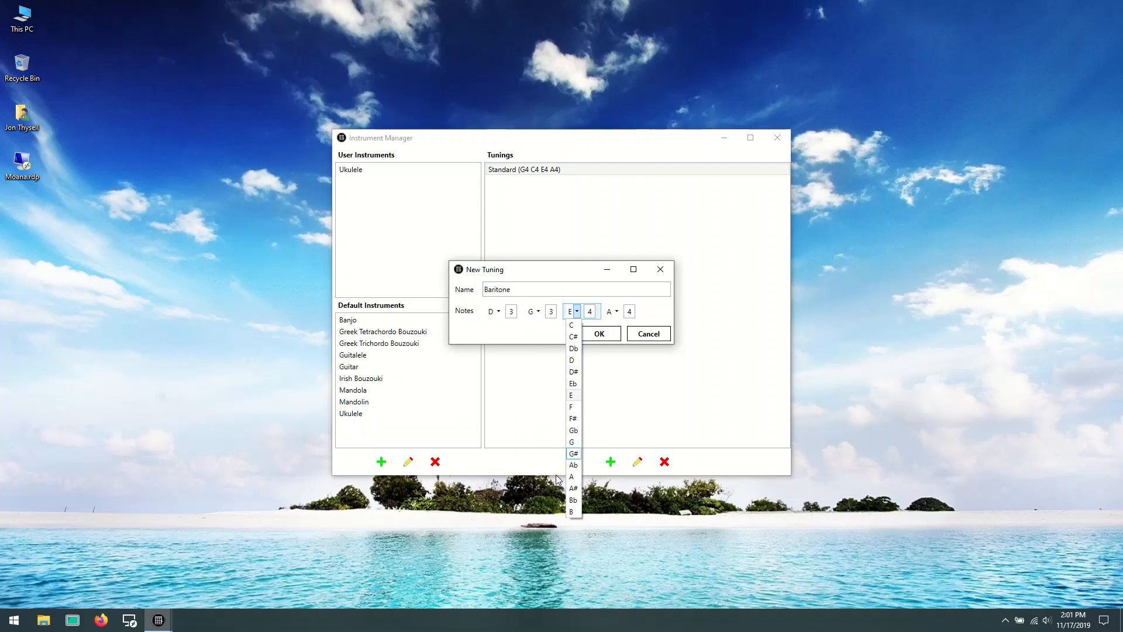
click(573, 512)
click(591, 311)
text(3)
click(618, 313)
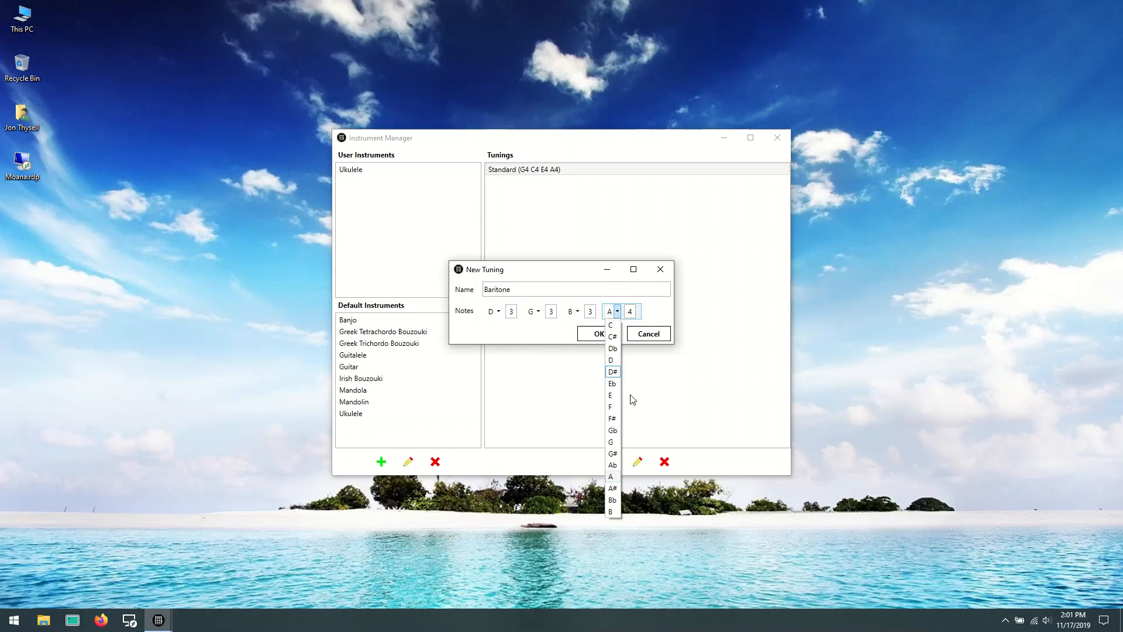
click(612, 395)
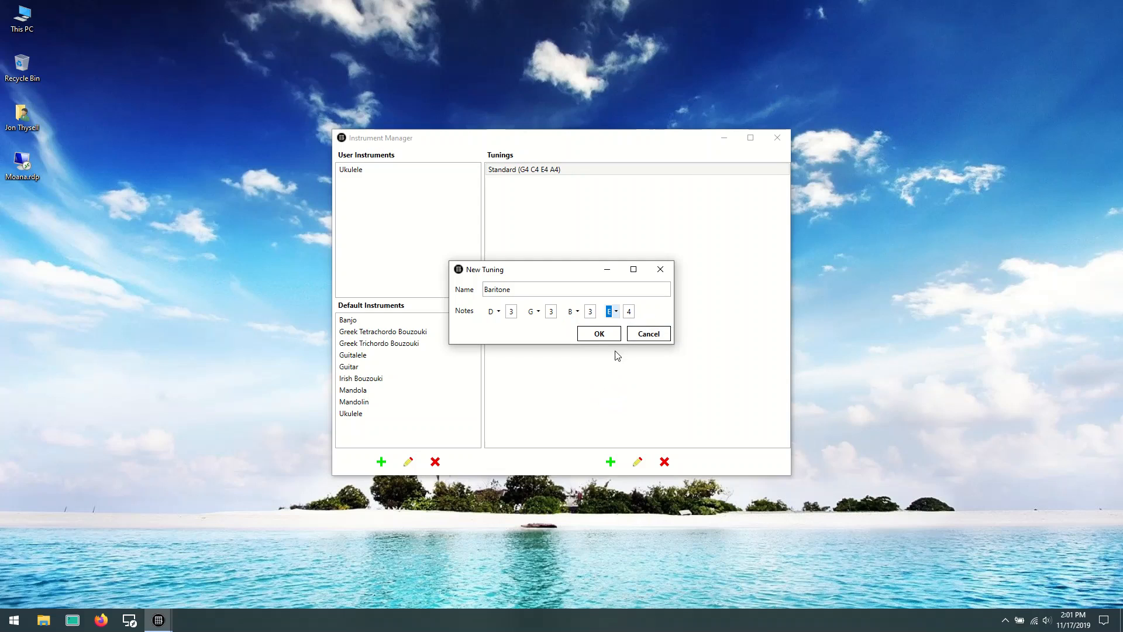
click(601, 333)
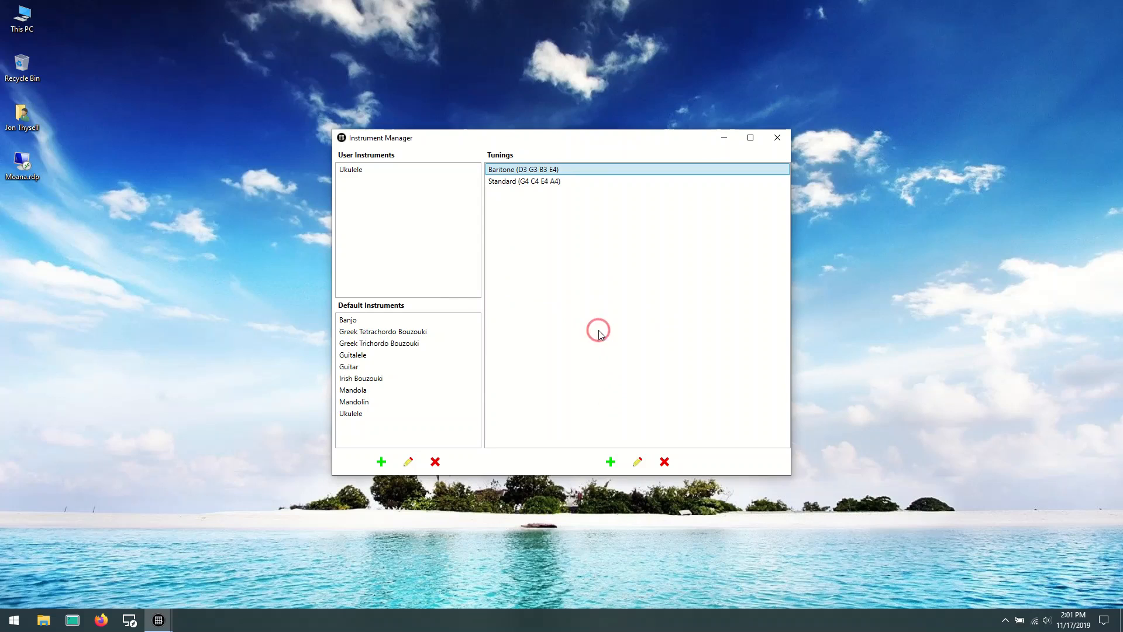
Review the user Ukulele's Baritone and Standard tunings in the instrument manager.
click(386, 168)
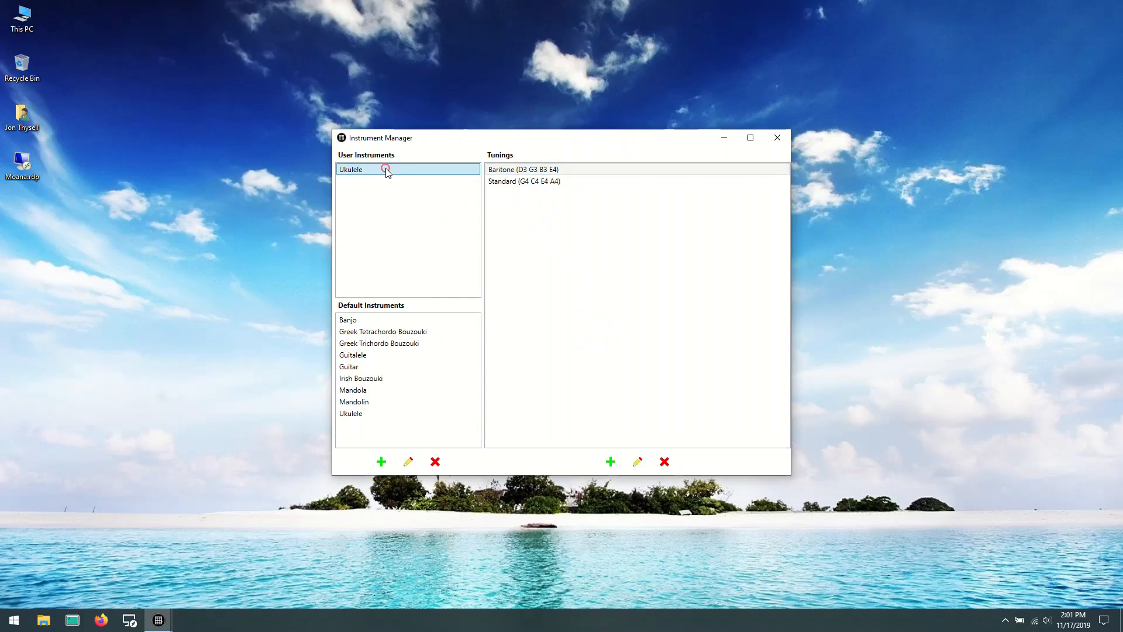
click(522, 169)
click(523, 181)
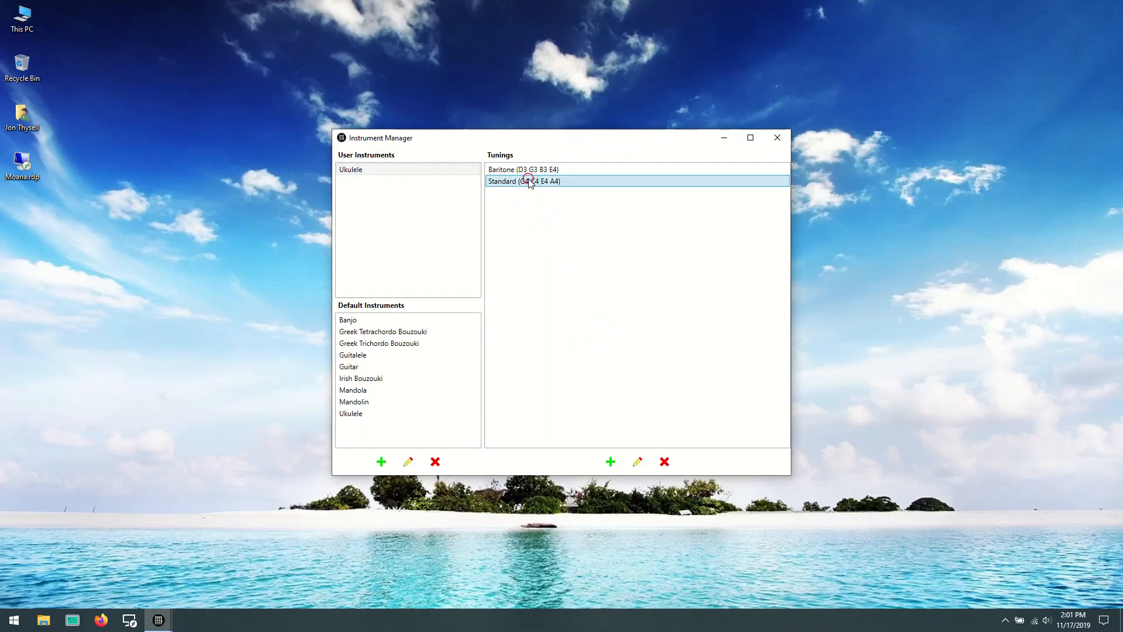
Close the instrument manager and open the Chord Finder in an enlarged window.
click(529, 168)
click(531, 181)
click(778, 138)
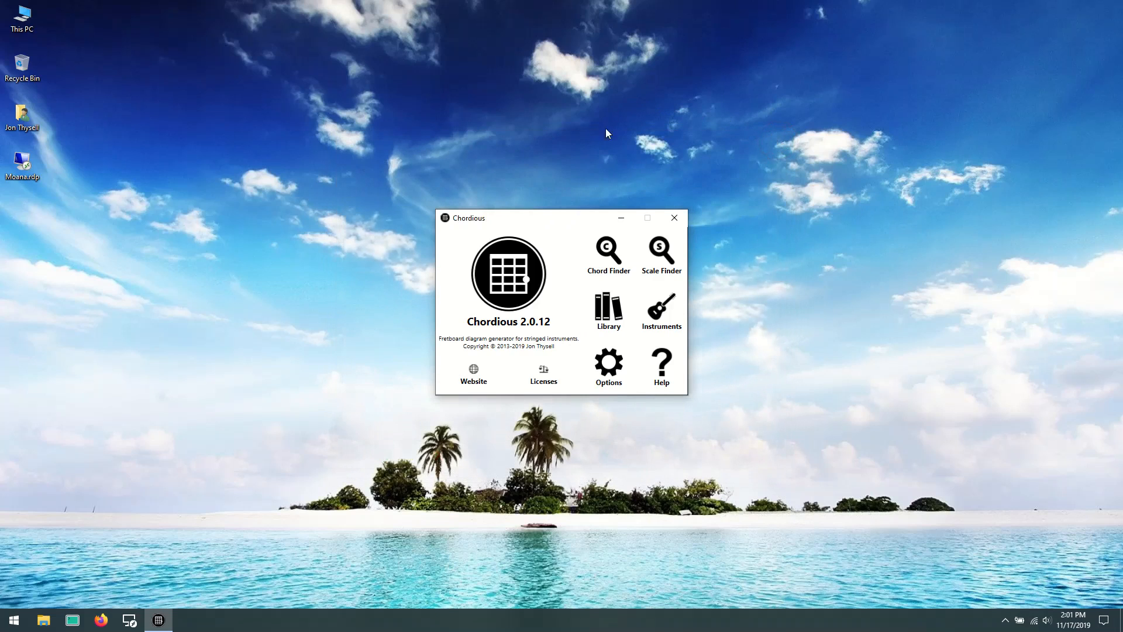
click(613, 250)
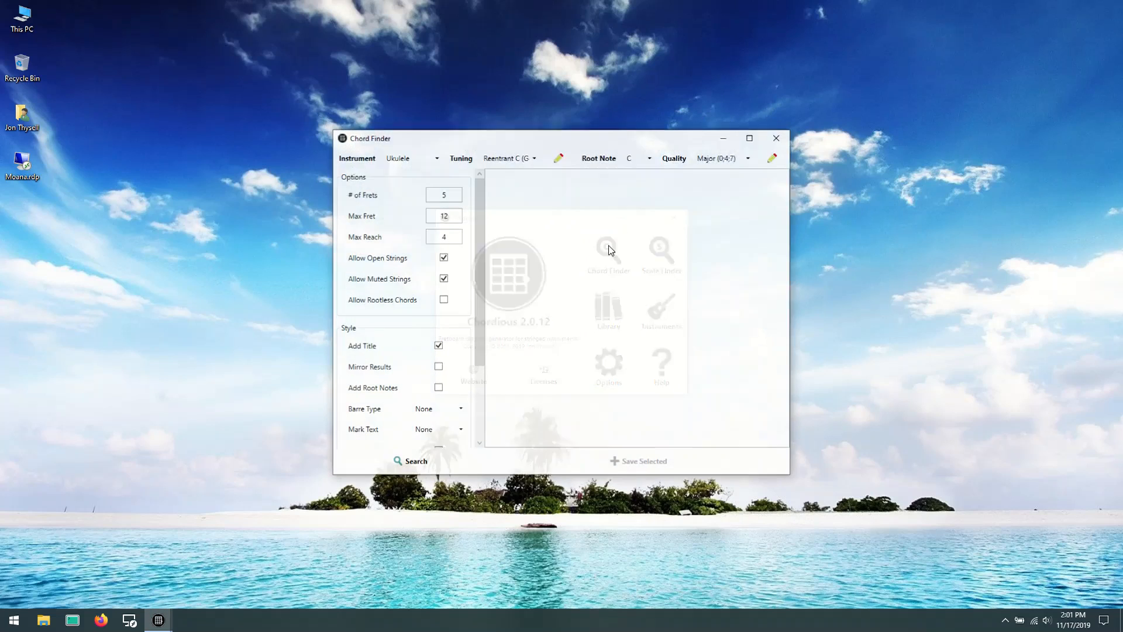
drag(498, 132, 303, 101)
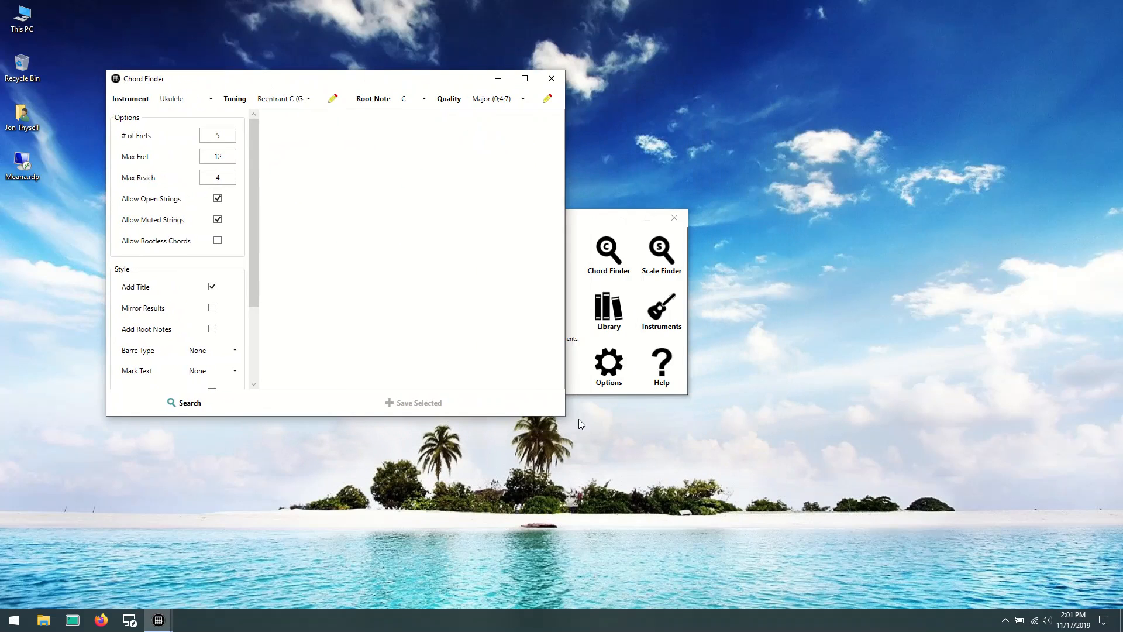
drag(565, 419, 897, 526)
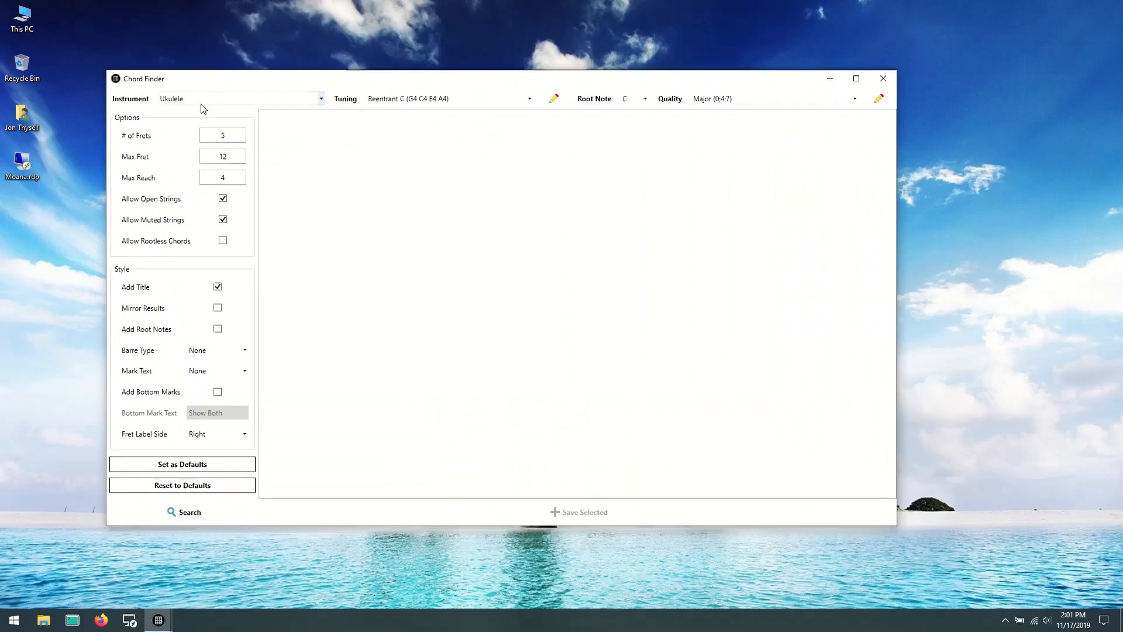
Generate C Major chord diagrams for the user Ukulele in Standard (G4 C4 E4 A4) tuning.
click(321, 99)
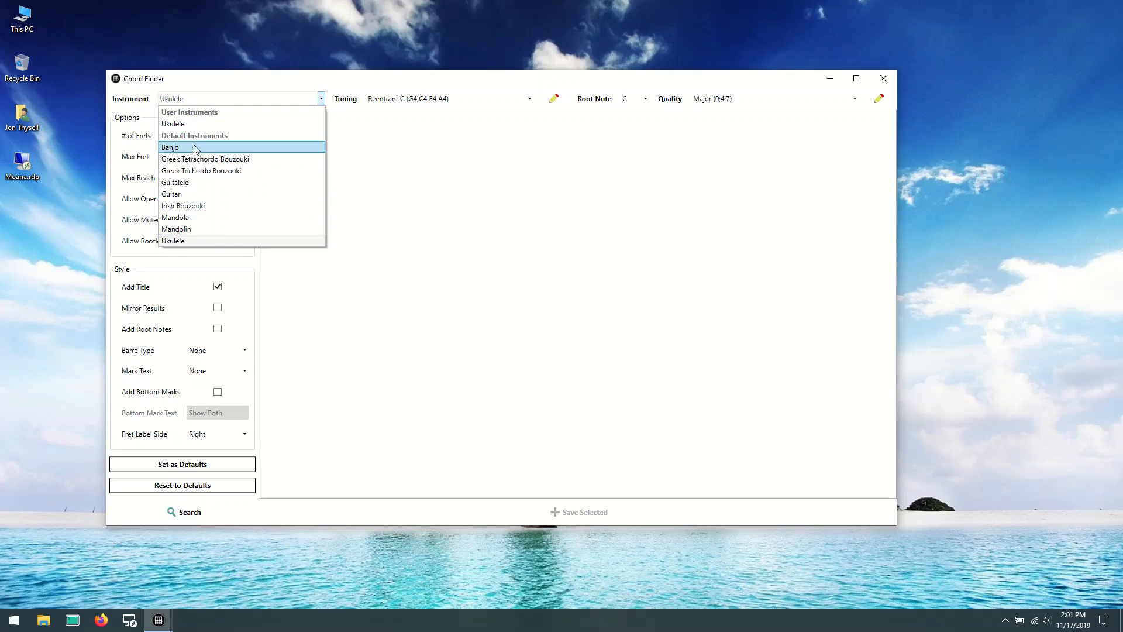
click(182, 124)
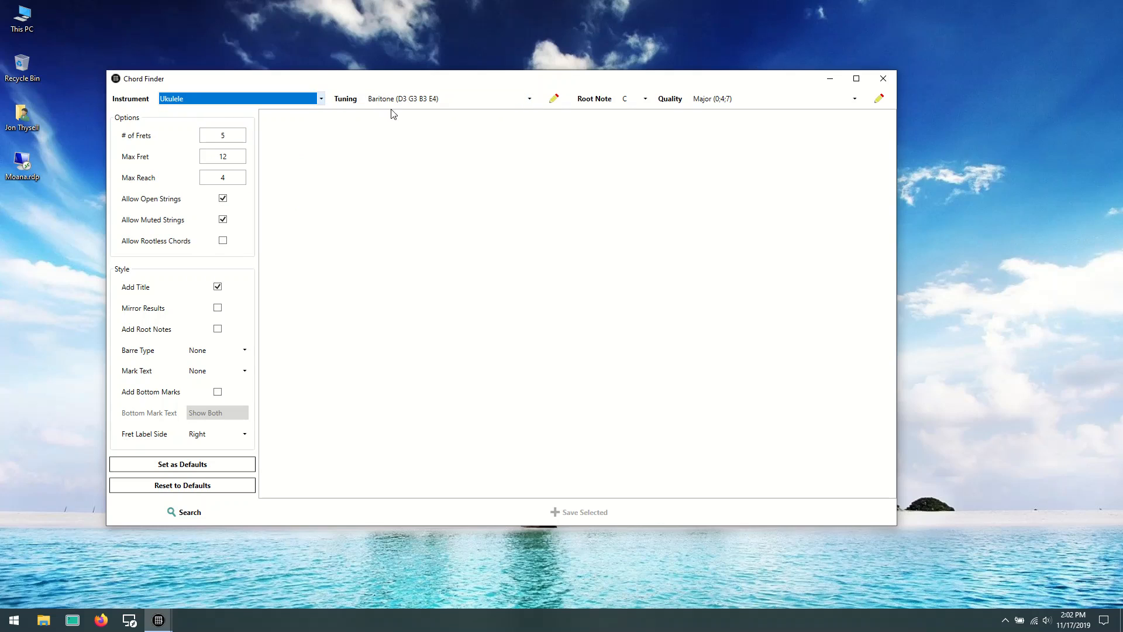
click(529, 98)
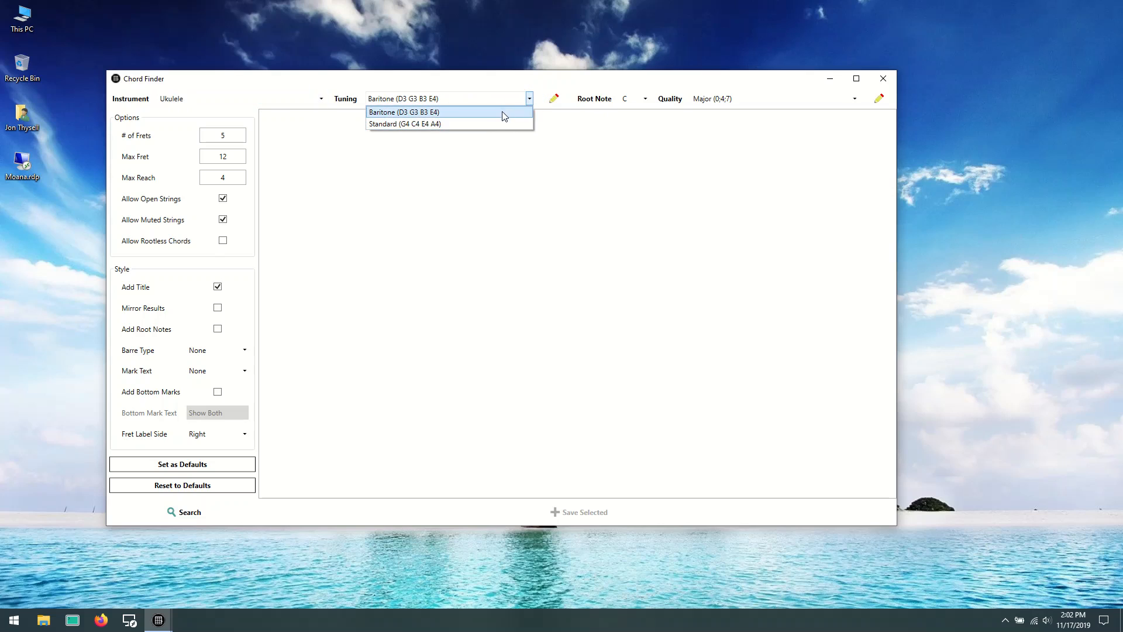
click(434, 124)
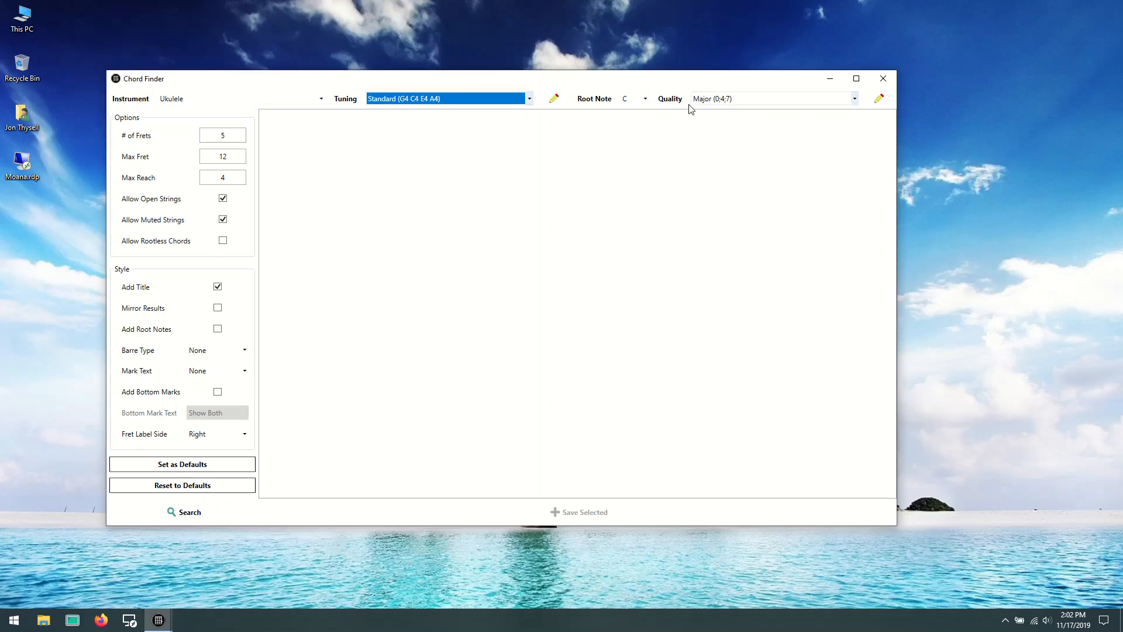
click(179, 513)
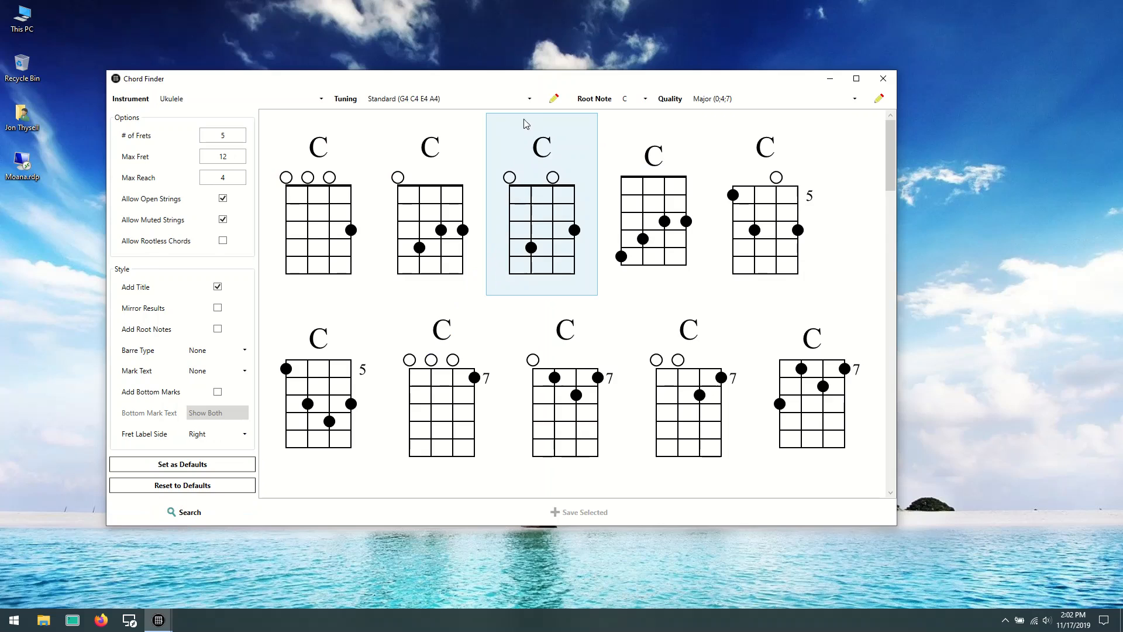
Generate the C Major chord diagrams again using the Ukulele's Baritone (D3 G3 B3 E4) tuning.
click(529, 98)
click(412, 114)
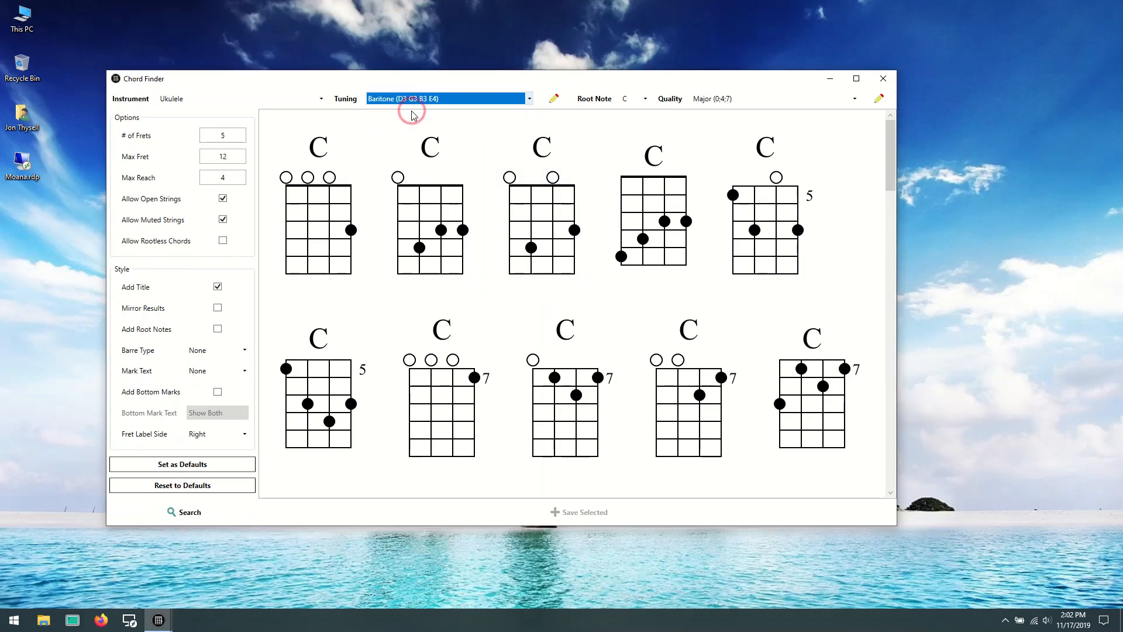
click(189, 512)
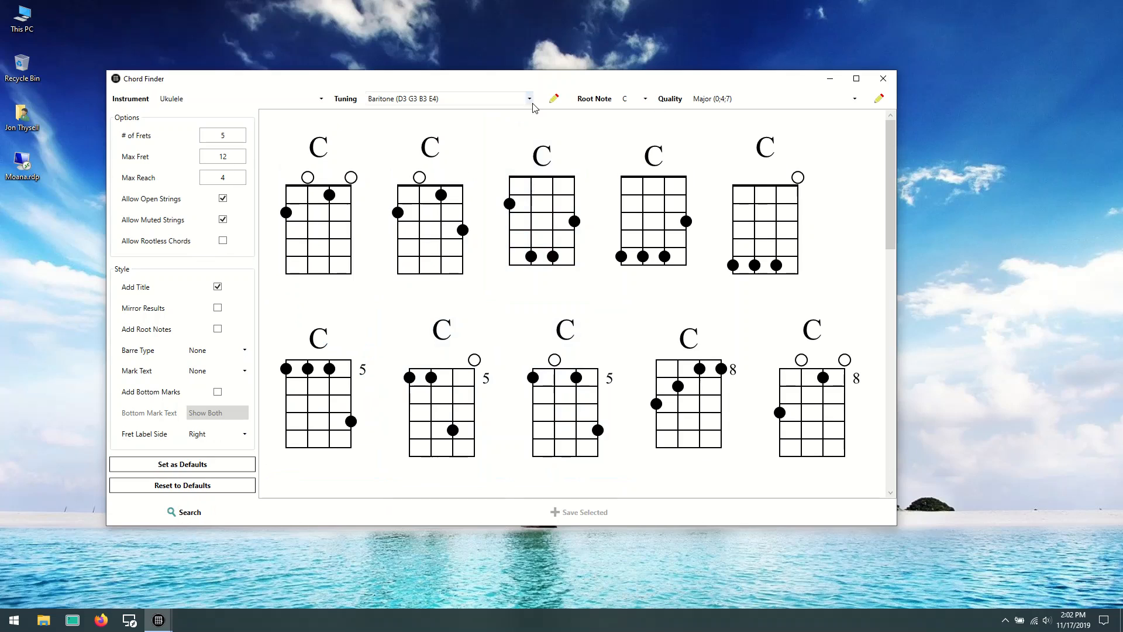
drag(525, 79, 521, 44)
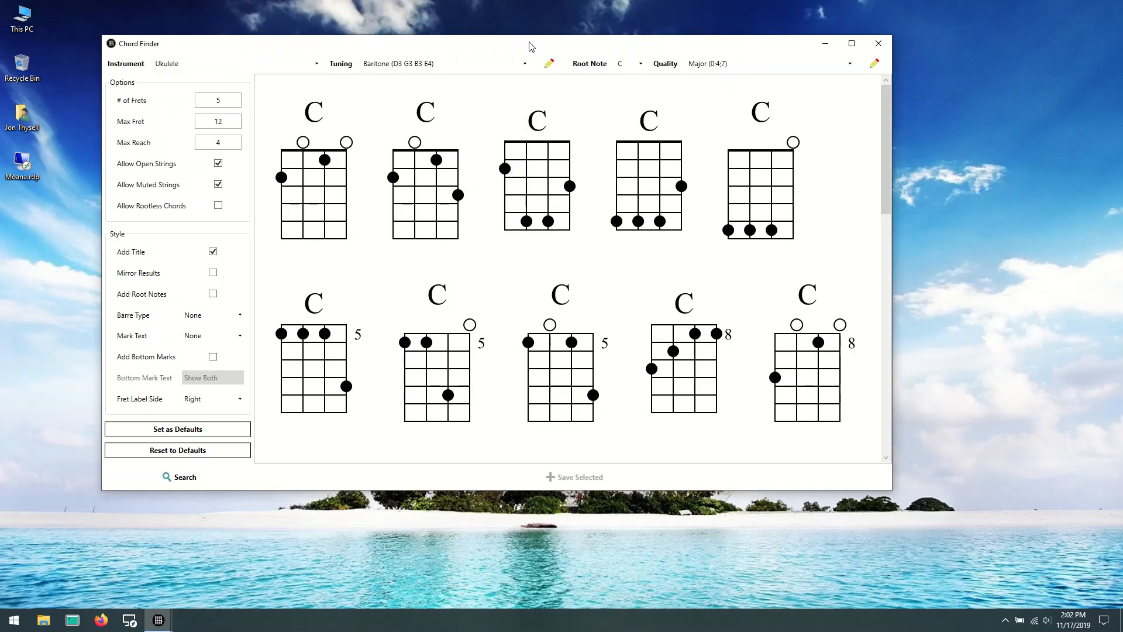
drag(533, 44, 544, 73)
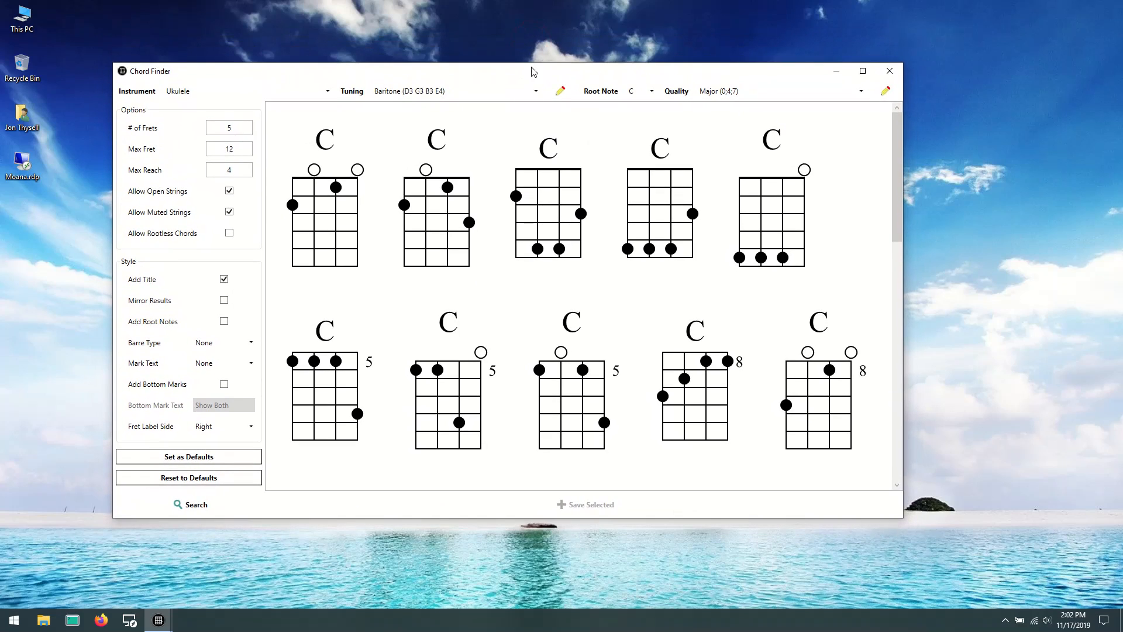
Open the instrument manager from the Chord Finder and create a user instrument named Guitar with 6 strings.
click(562, 92)
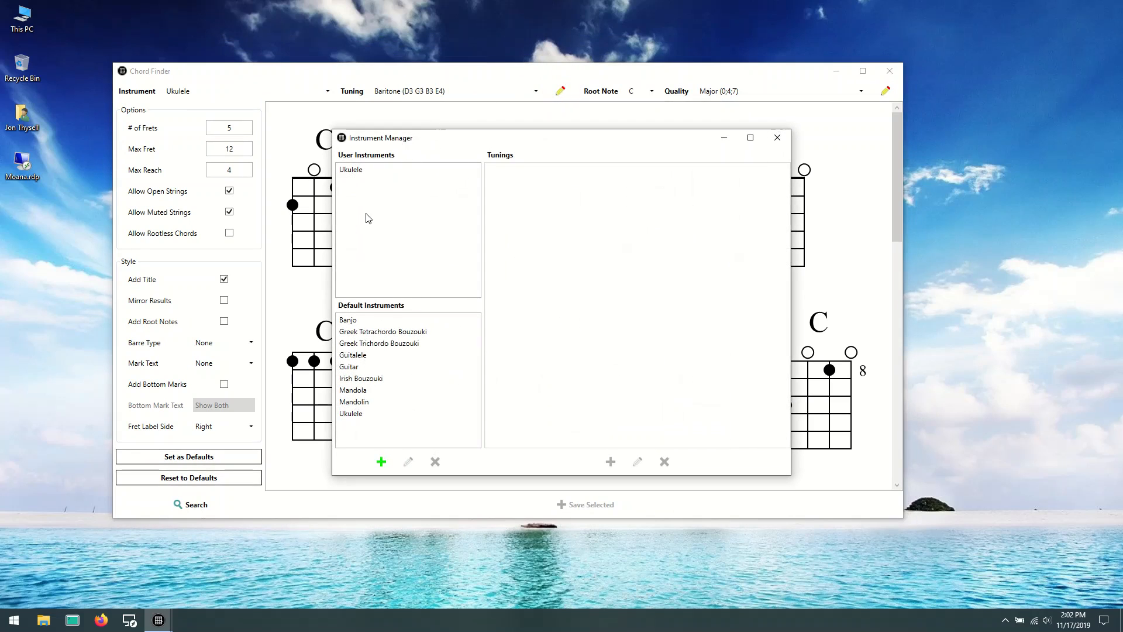
click(355, 173)
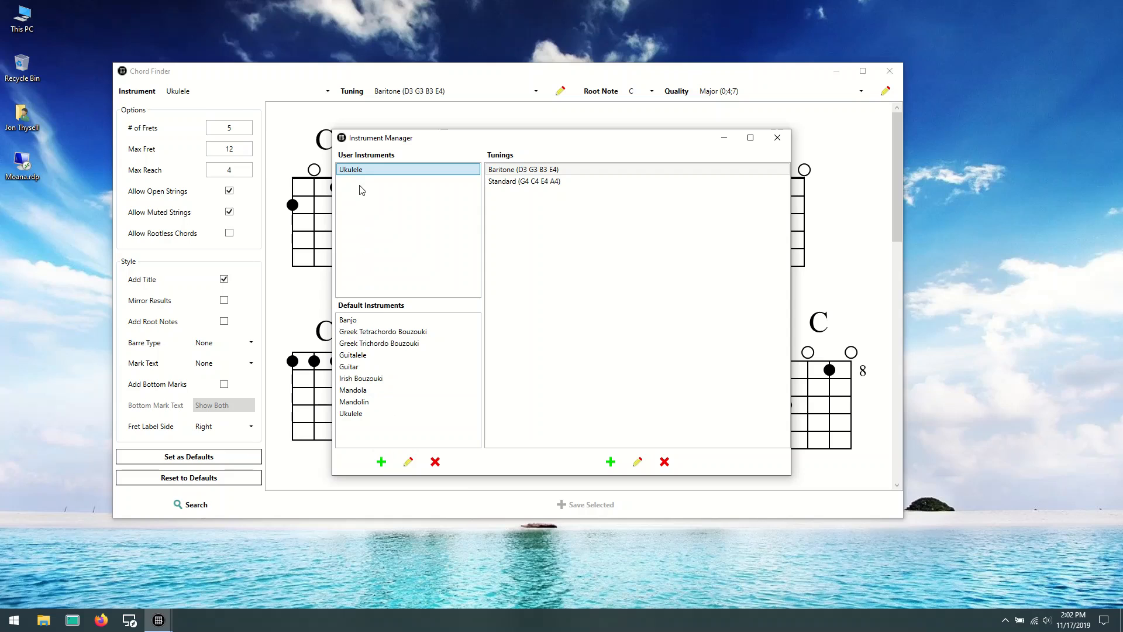
click(381, 462)
text(Guitar)
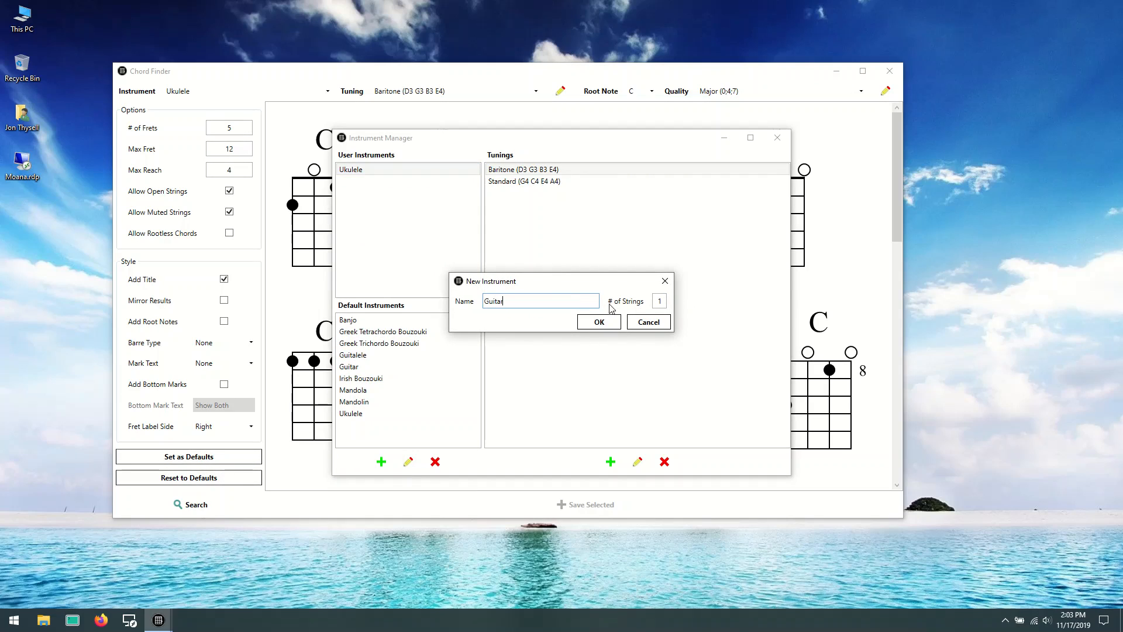
click(659, 302)
text(6)
click(600, 323)
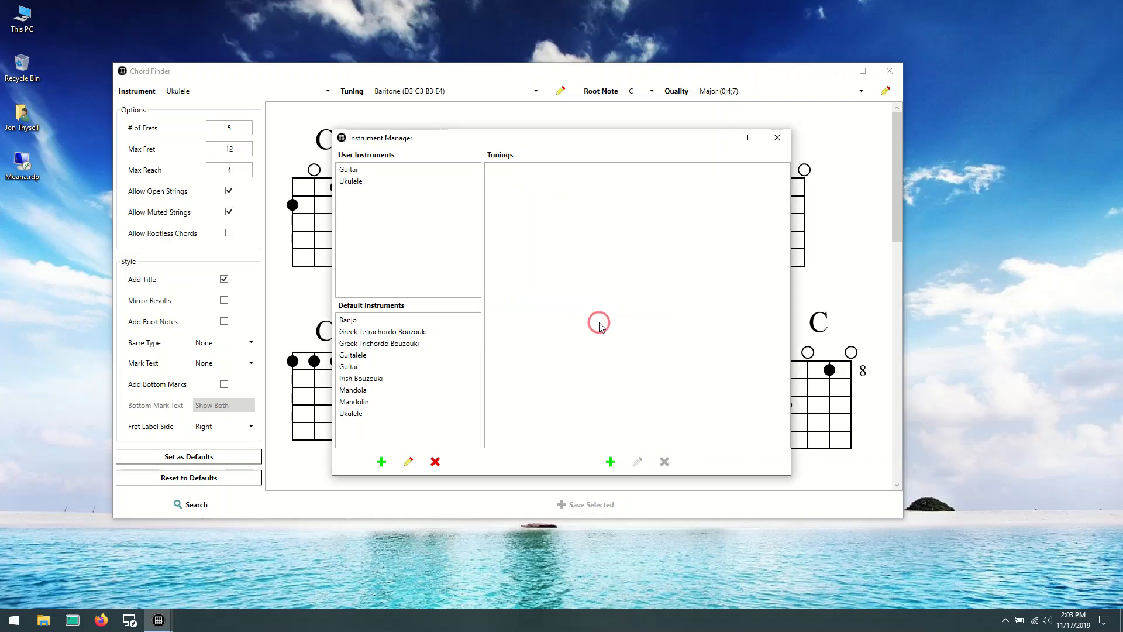
Start a new tuning named Standard for the user Guitar, with its first string set to E2.
click(358, 171)
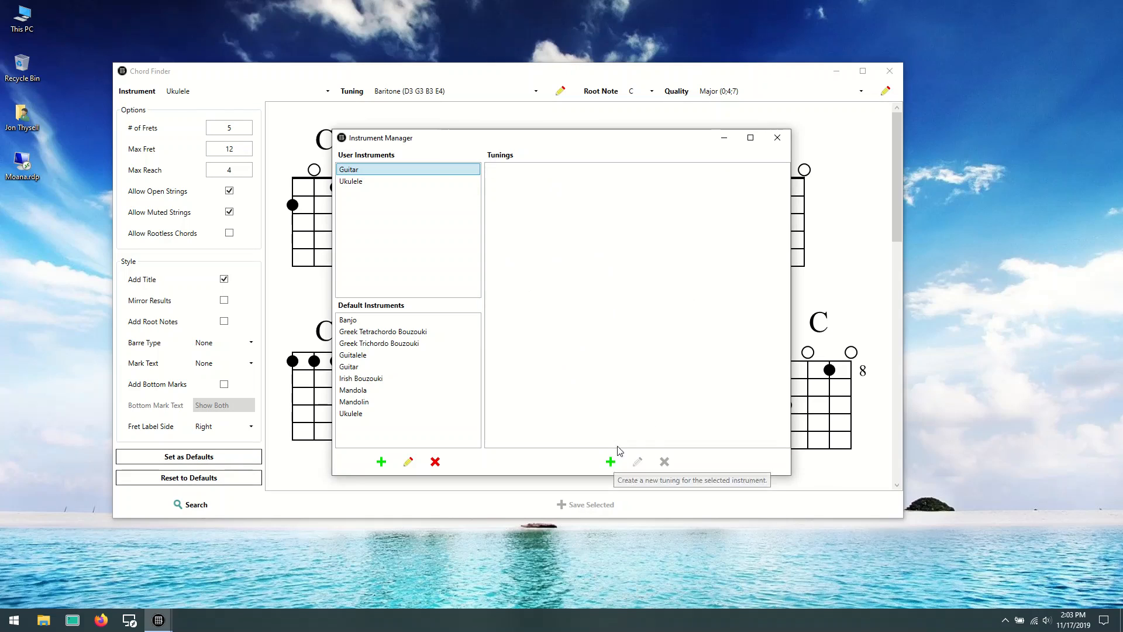
click(611, 463)
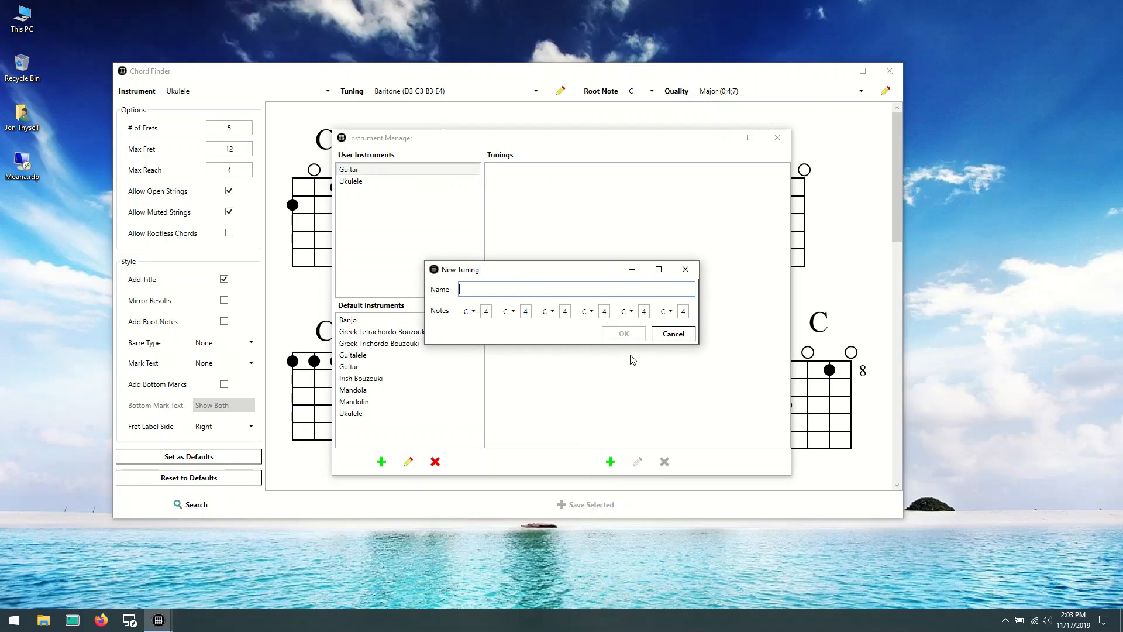
text(Standard)
click(470, 312)
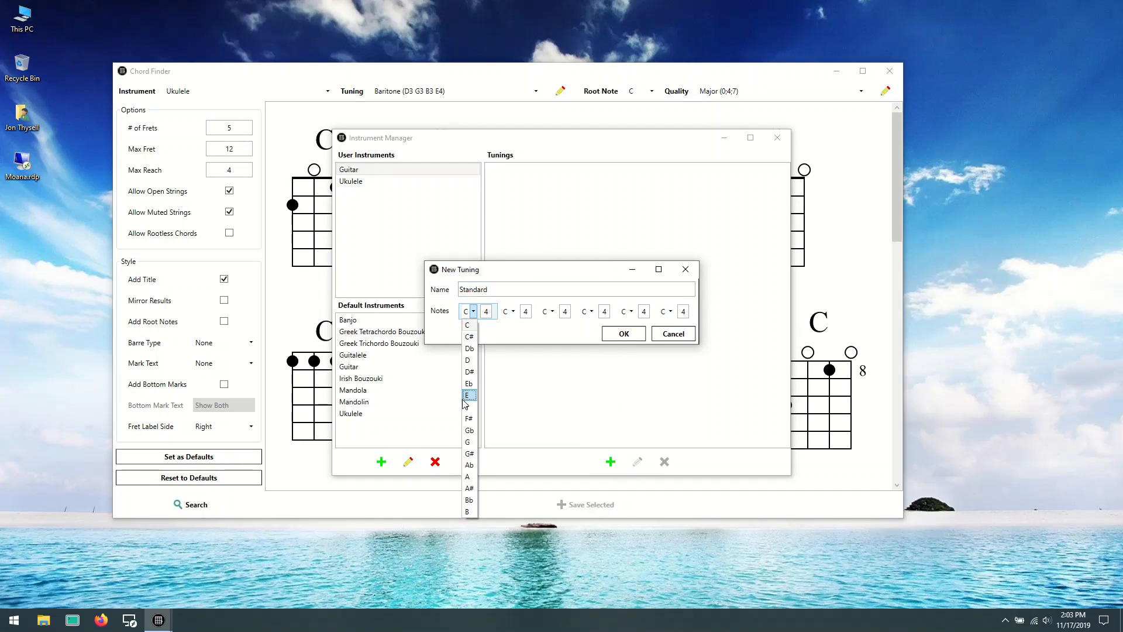
click(470, 398)
click(486, 311)
text(2)
Set the Guitar tuning's second string to A2 and its third string to D3.
click(514, 316)
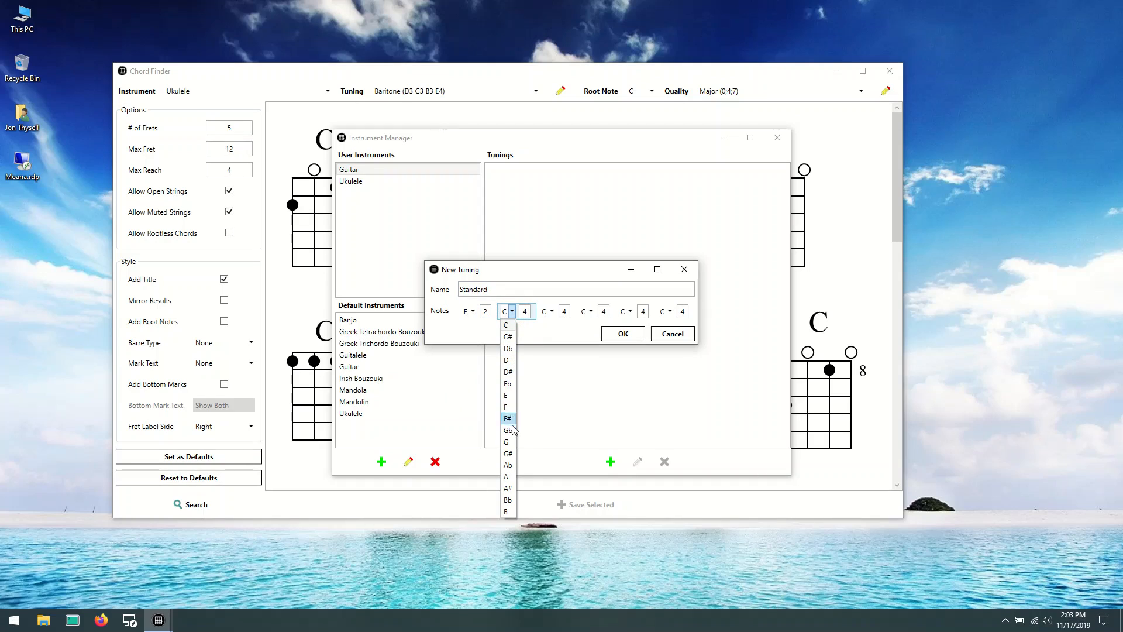
click(507, 476)
click(525, 311)
text(2)
click(548, 313)
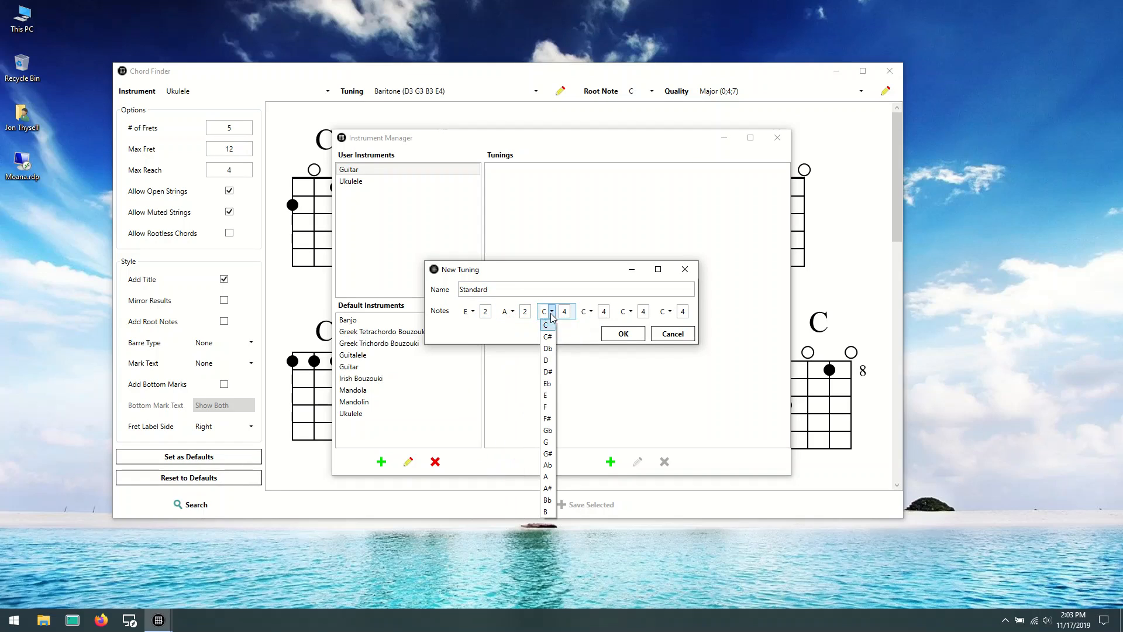
click(549, 360)
click(565, 311)
text(3)
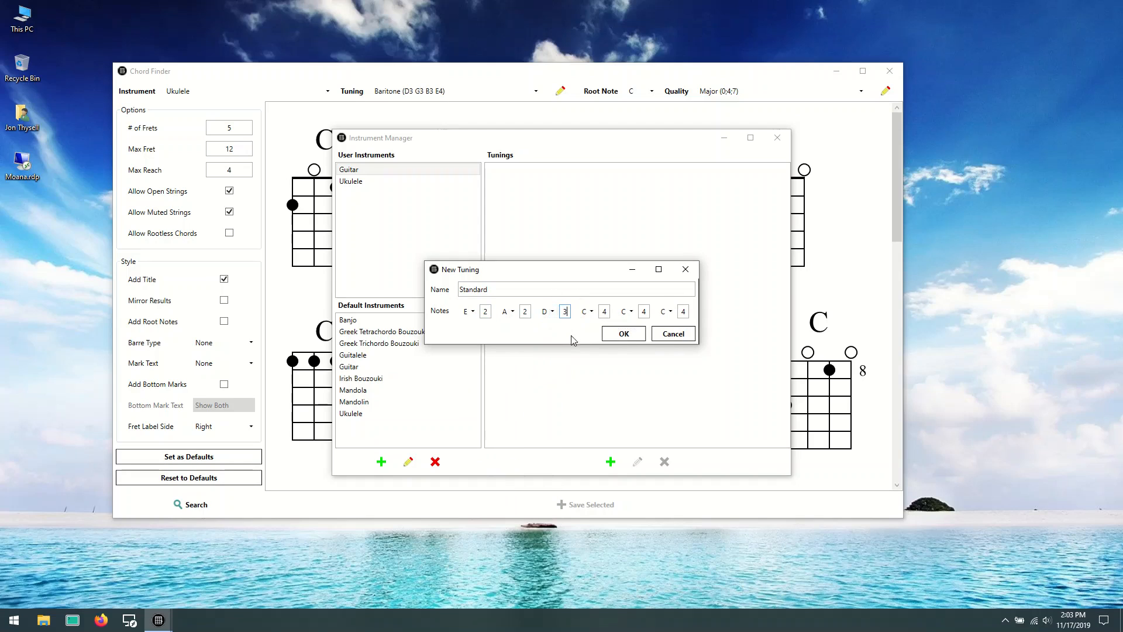
Set the Guitar tuning's fourth string to G3 and its fifth string to B3.
click(592, 314)
click(584, 441)
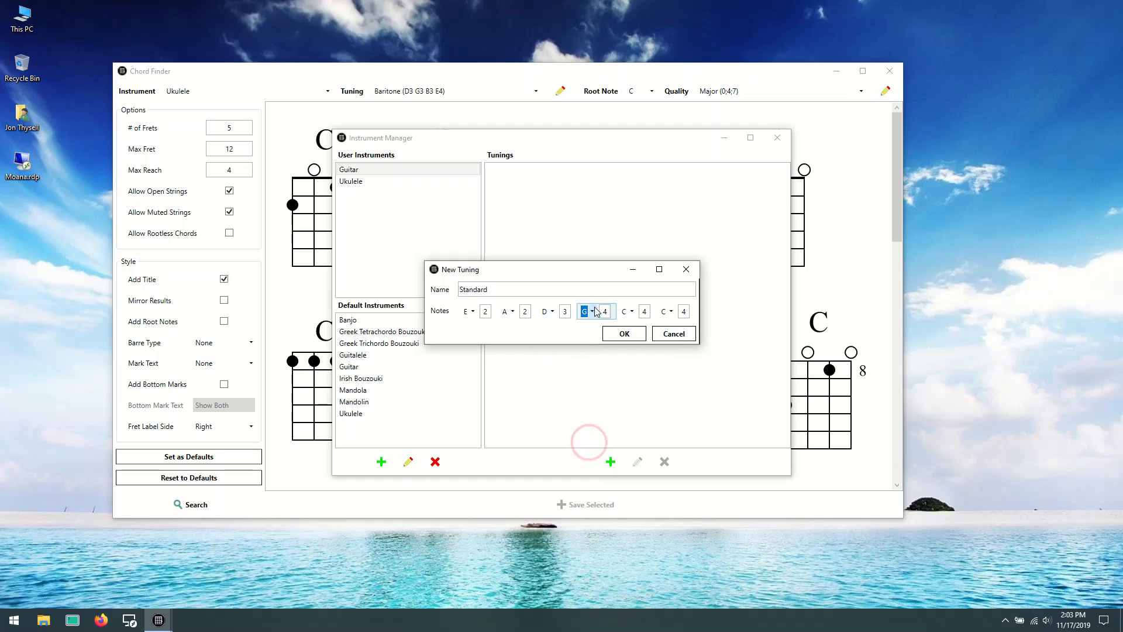
click(608, 311)
text(3)
click(631, 312)
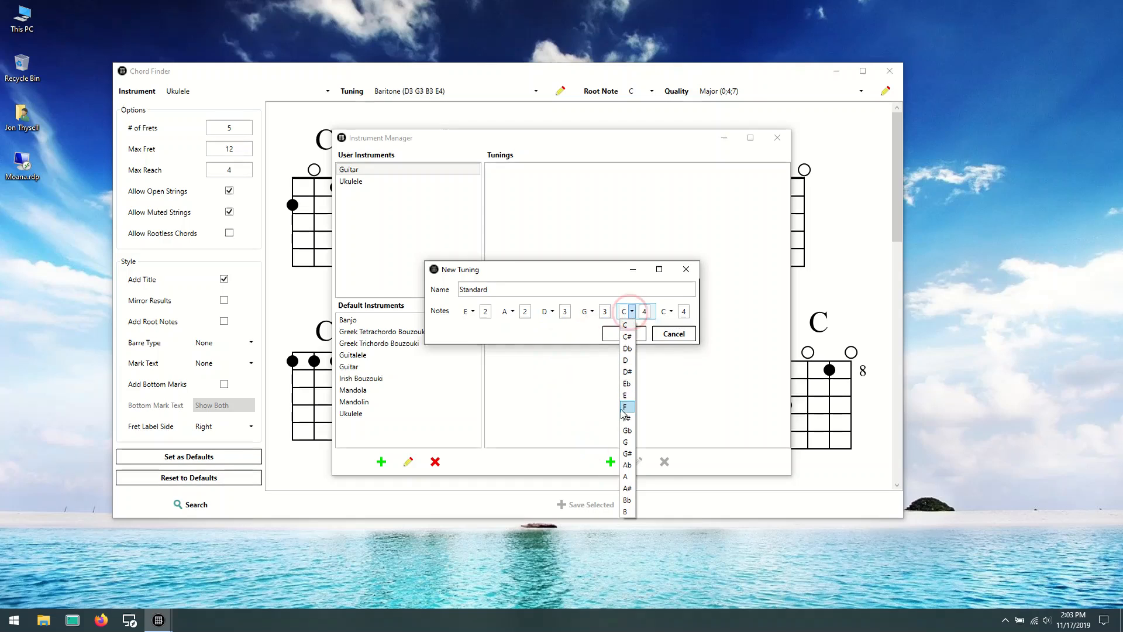
click(625, 511)
click(644, 312)
text(3)
Save the Guitar's Standard tuning with E4 as its sixth string, and close the instrument manager.
click(670, 312)
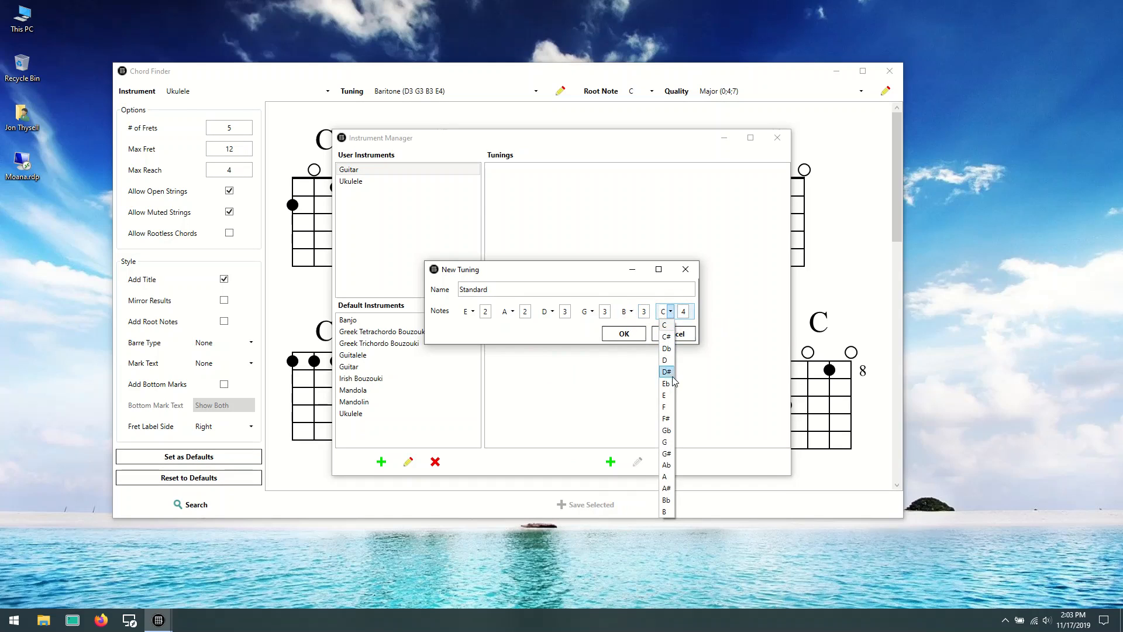
click(671, 396)
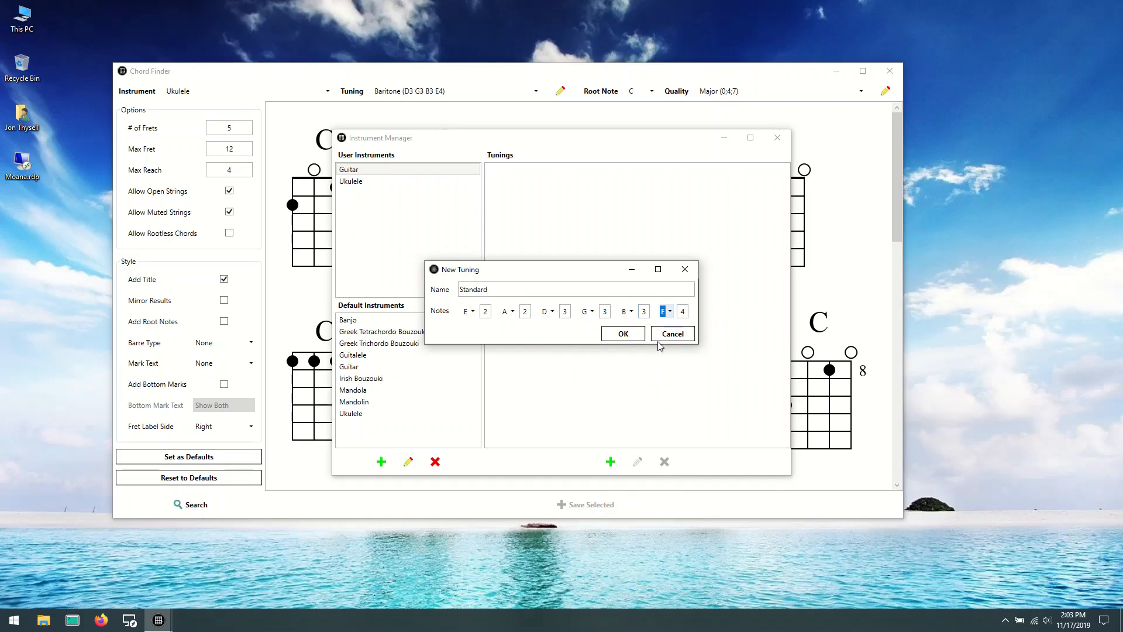
click(622, 332)
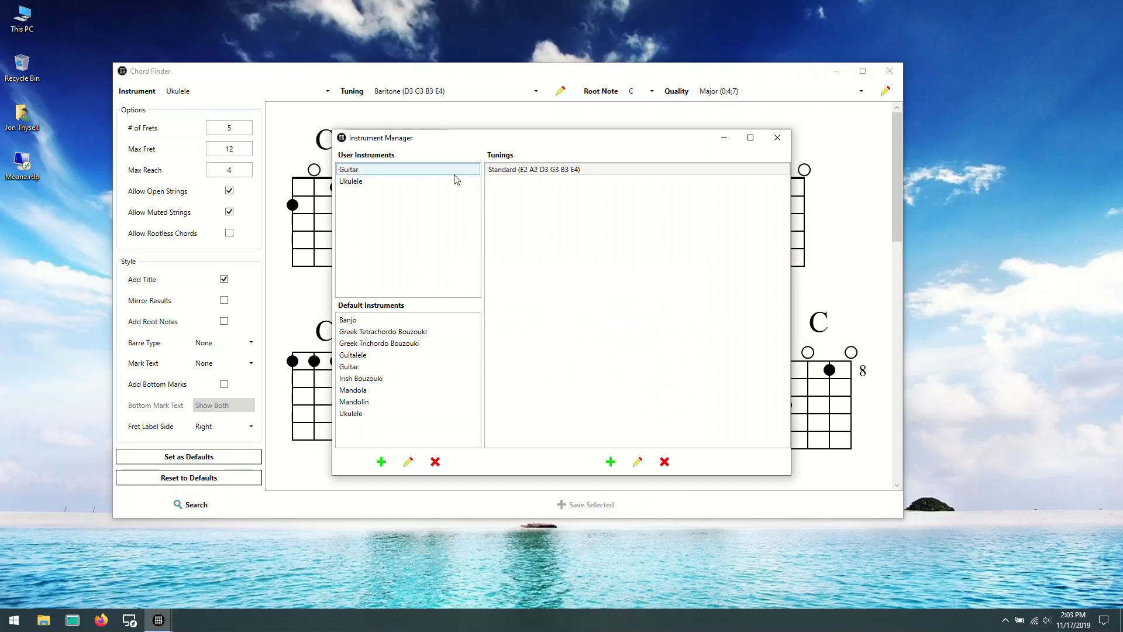
click(357, 171)
click(521, 172)
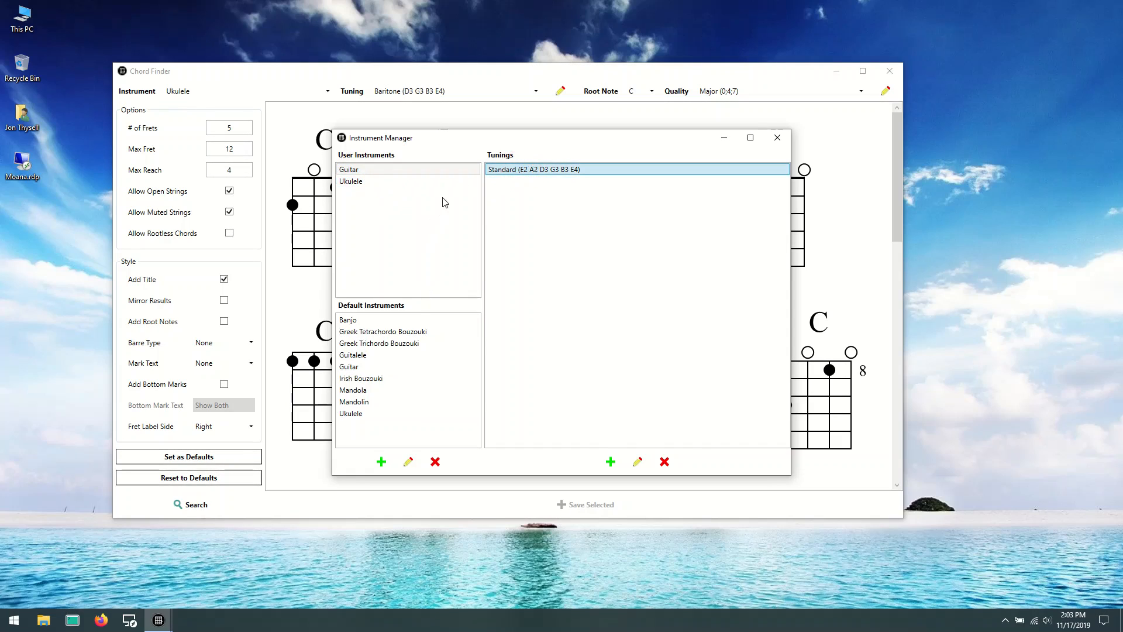
click(777, 139)
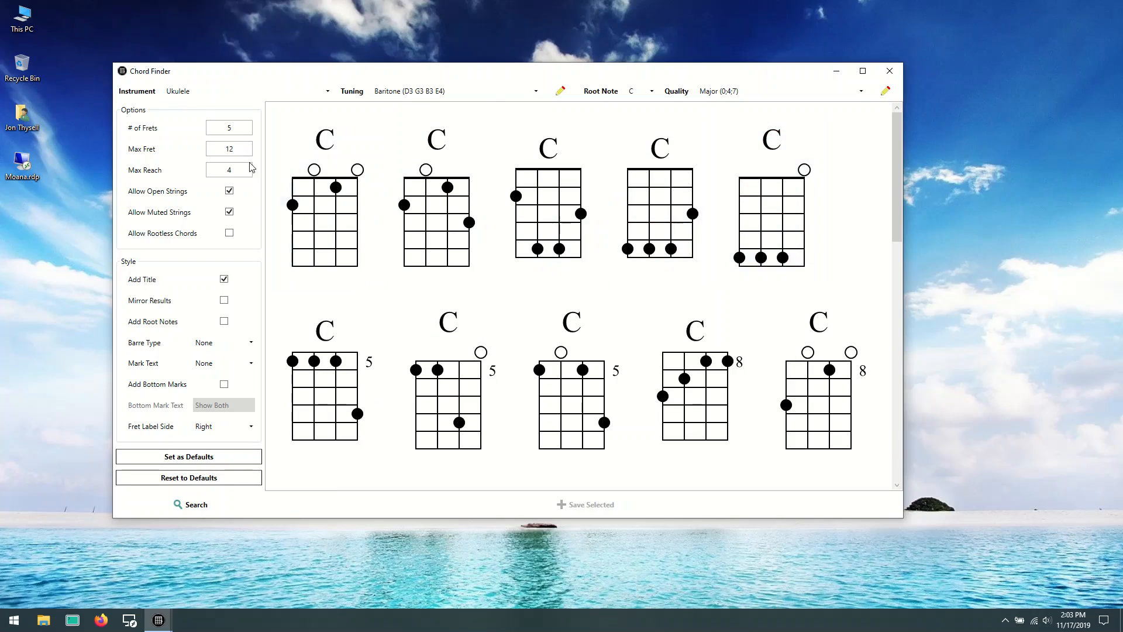
Generate C Major chord diagrams for the user Guitar in Standard (E2 A2 D3 G3 B3 E4) tuning.
click(327, 91)
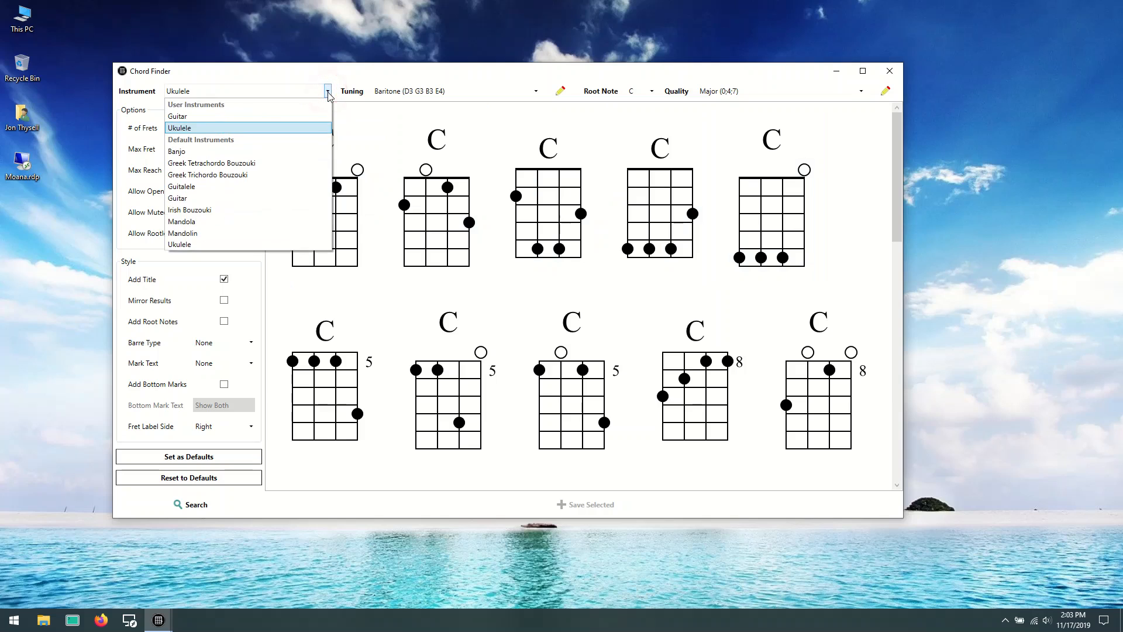
click(186, 117)
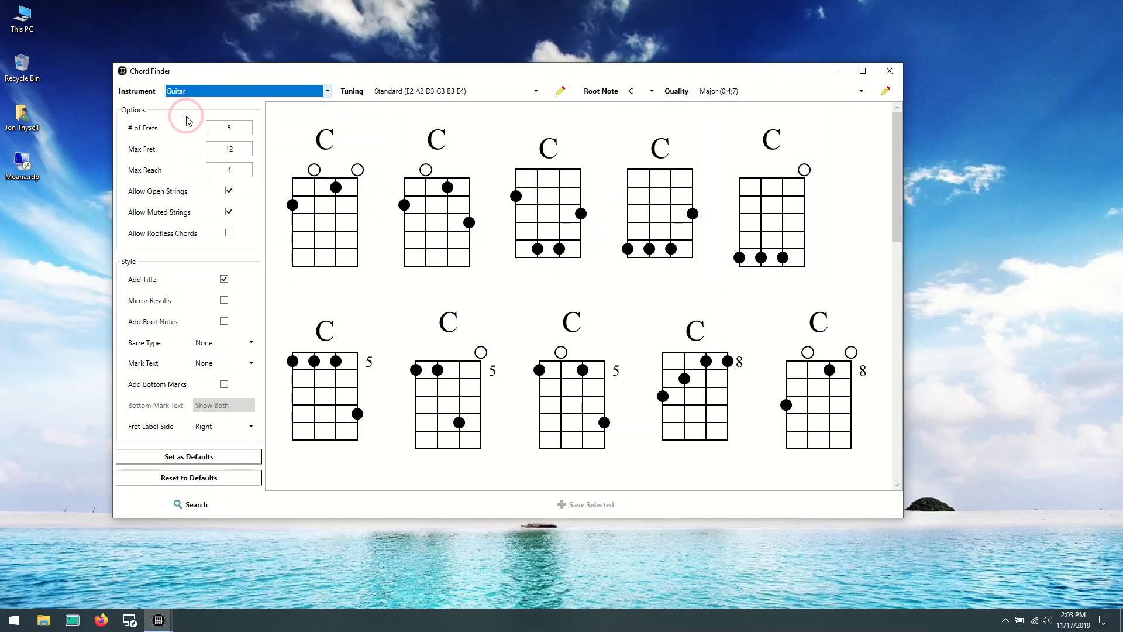
click(465, 92)
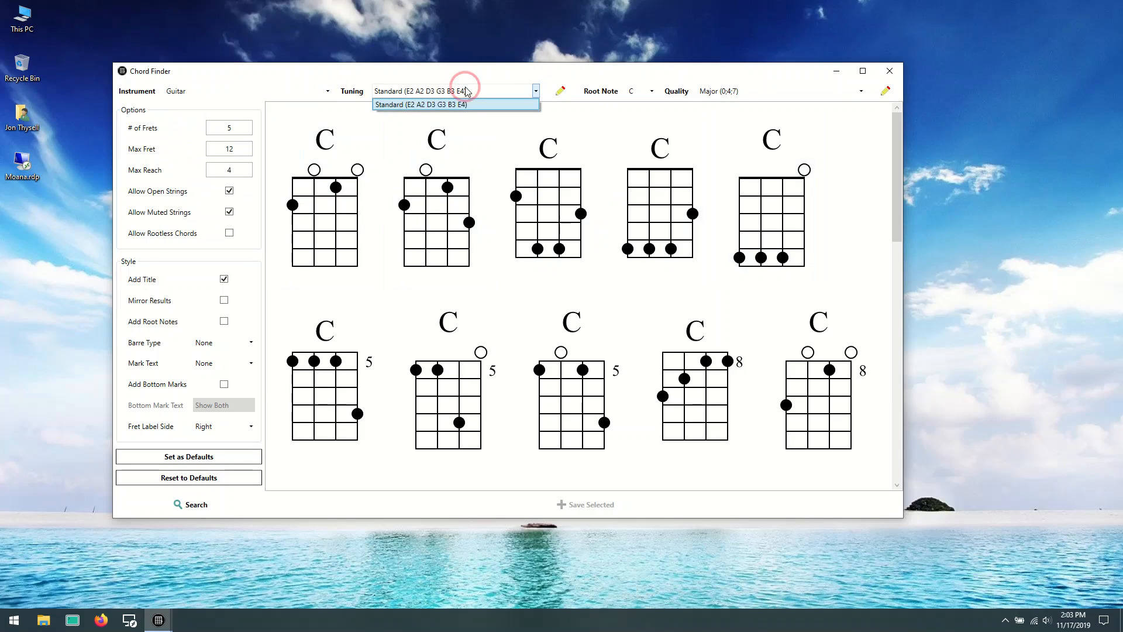
click(465, 92)
click(166, 502)
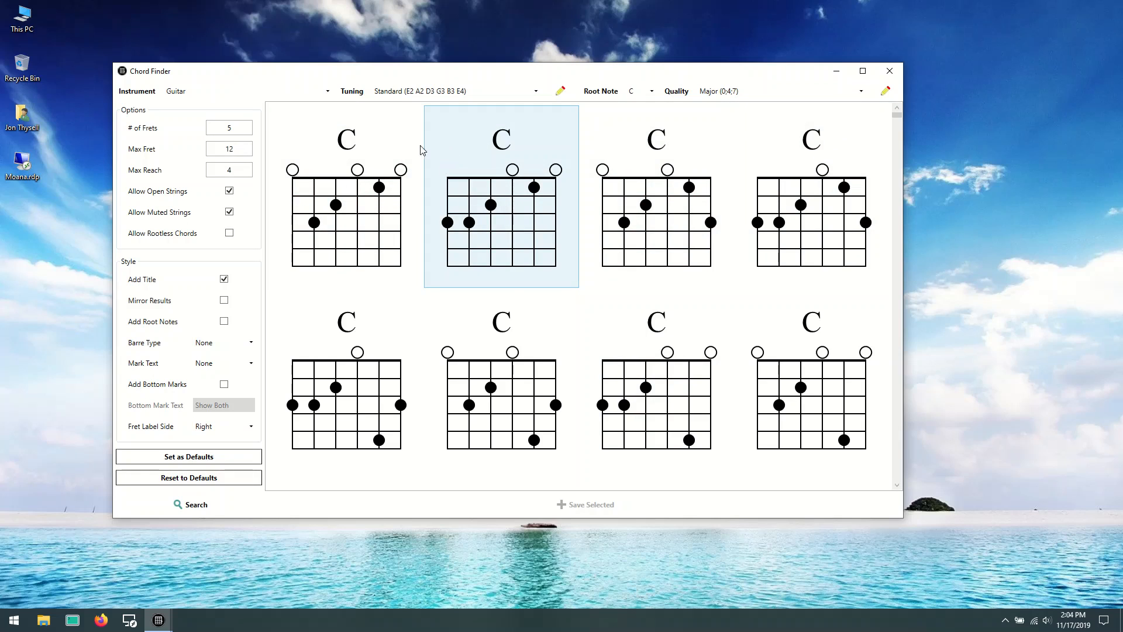
drag(326, 75, 325, 45)
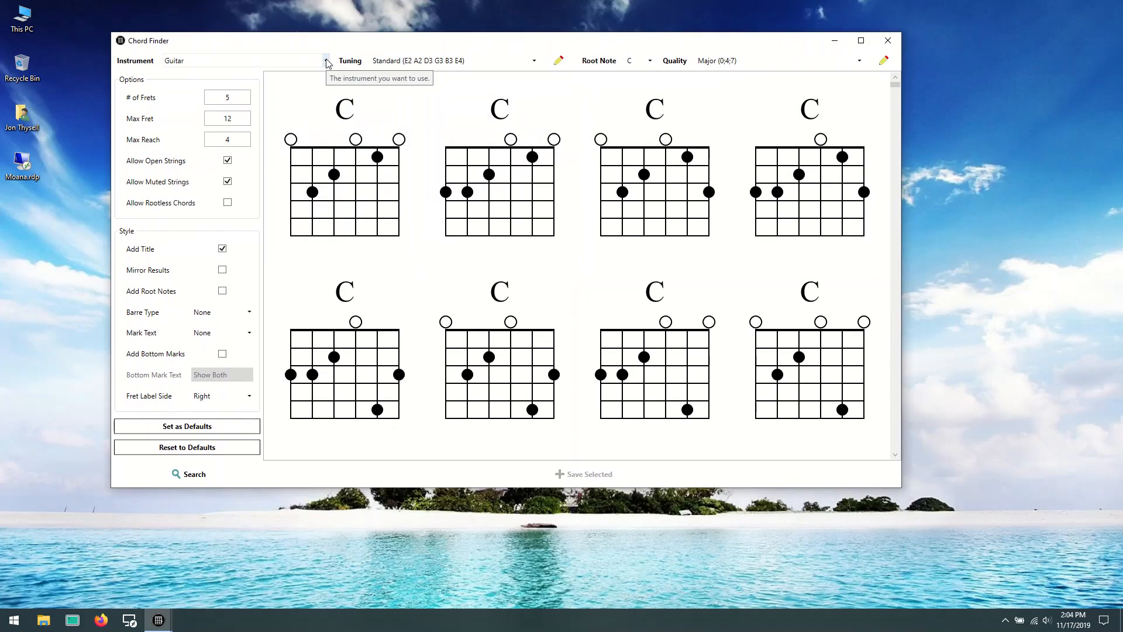
Check the Chord Finder's instrument choices, and close the finder without saving the Guitar's Standard tuning as the default.
click(327, 60)
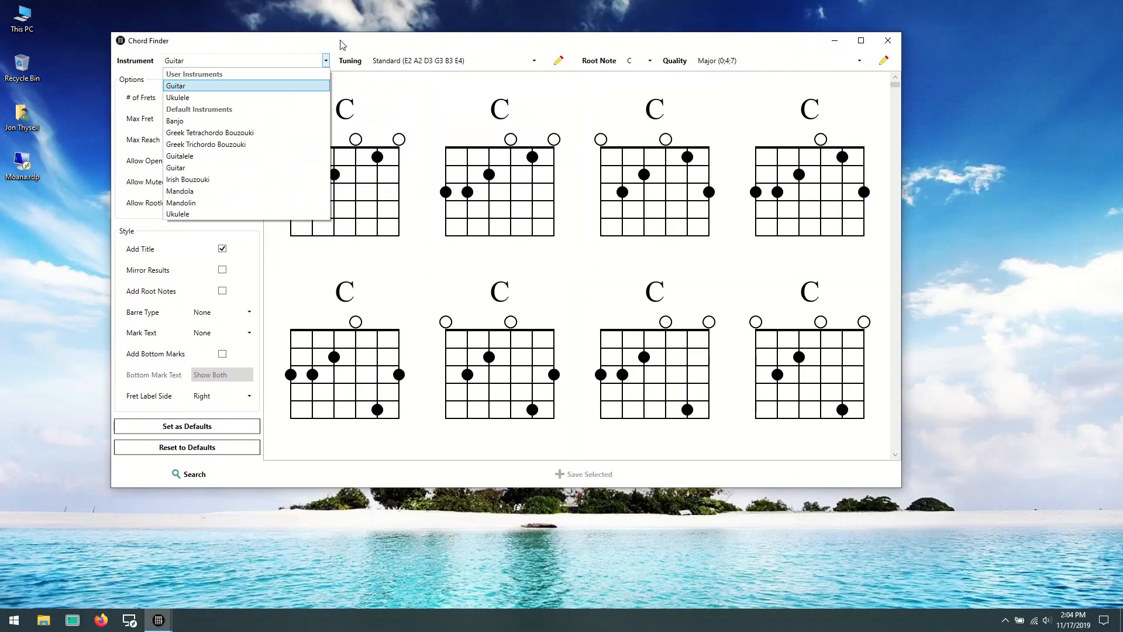
click(343, 44)
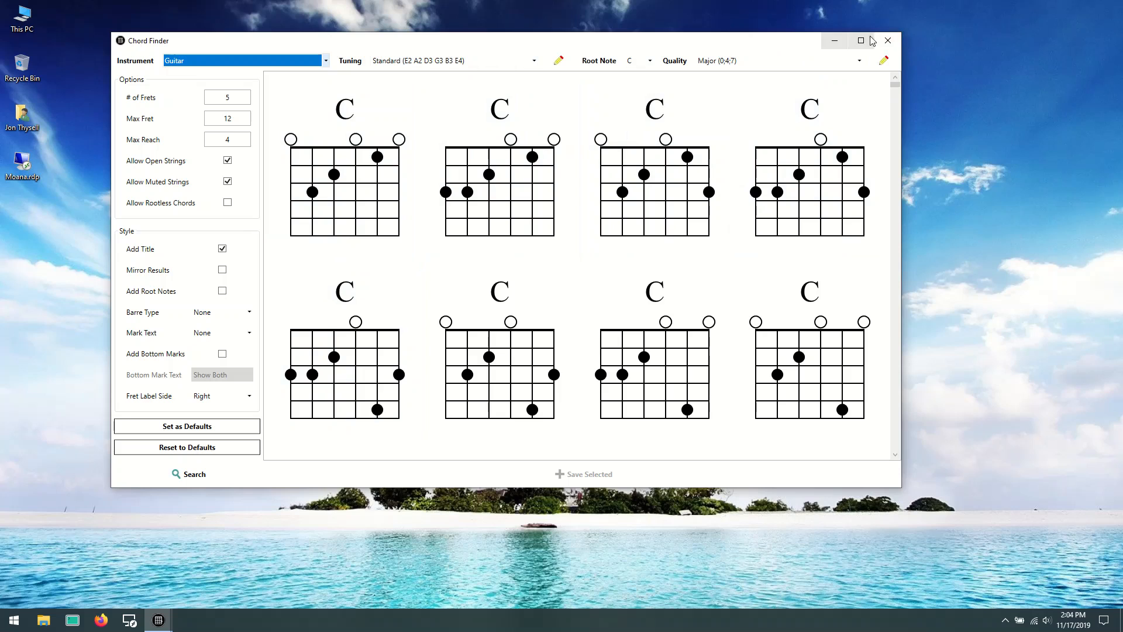
click(895, 41)
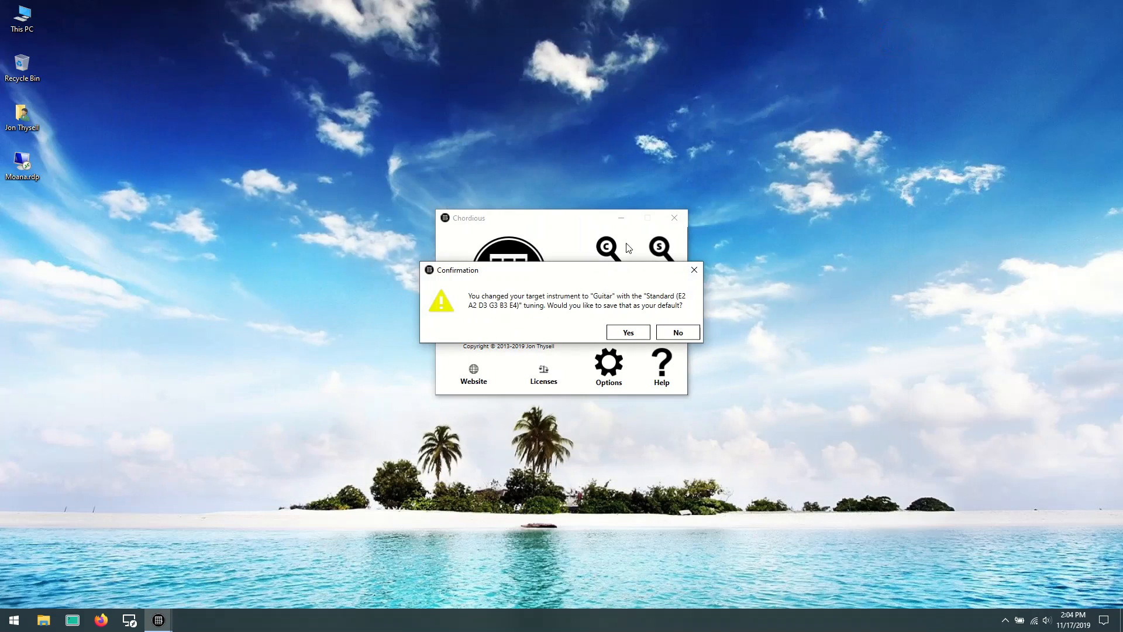
click(677, 333)
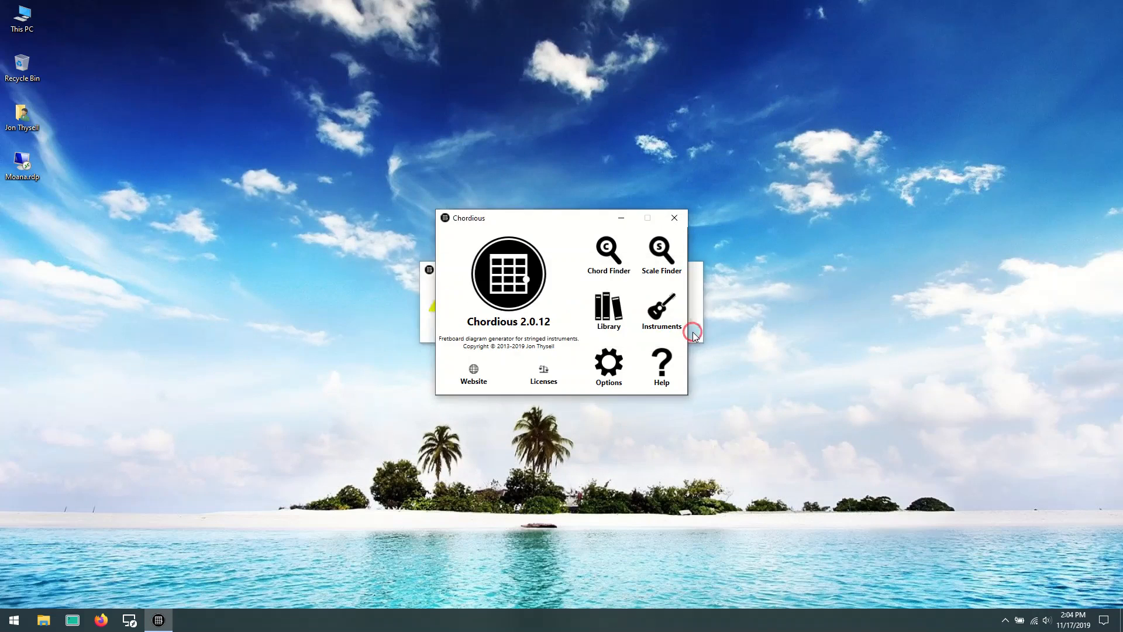
Open the Scale Finder, enlarge its window and choose the user Guitar as the instrument.
click(659, 259)
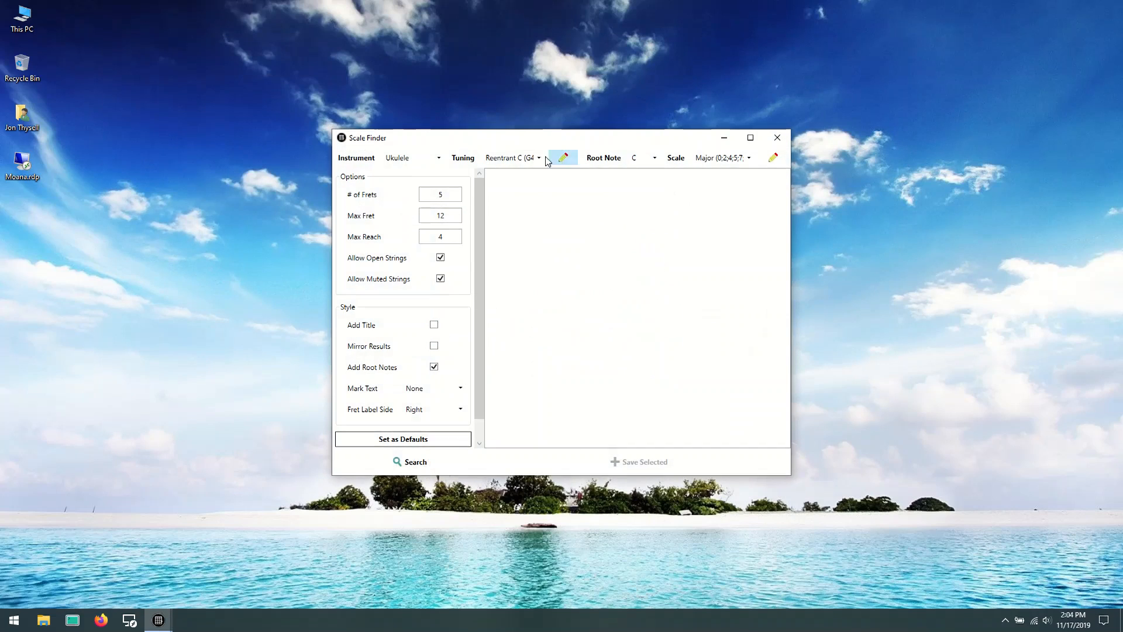
drag(539, 139, 410, 90)
drag(666, 429, 828, 472)
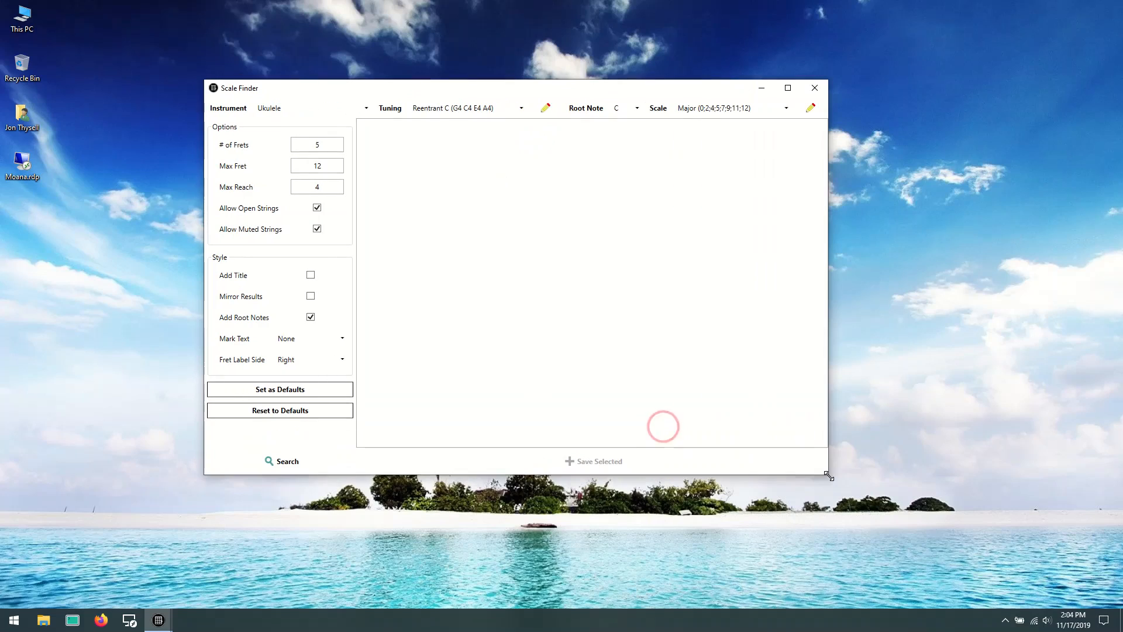
click(367, 108)
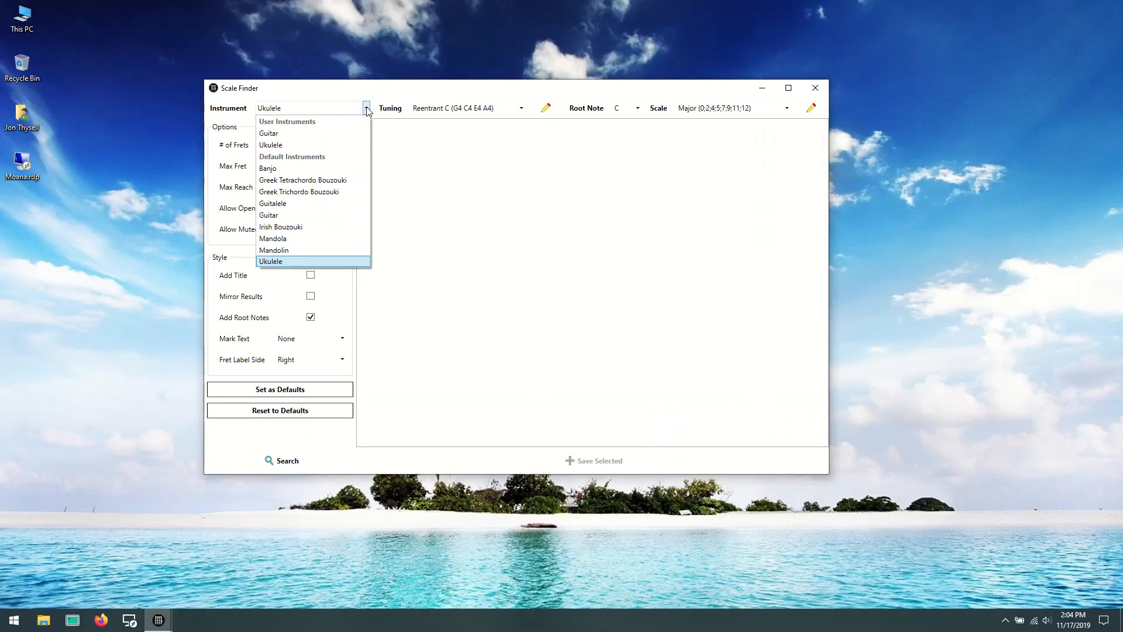
click(284, 134)
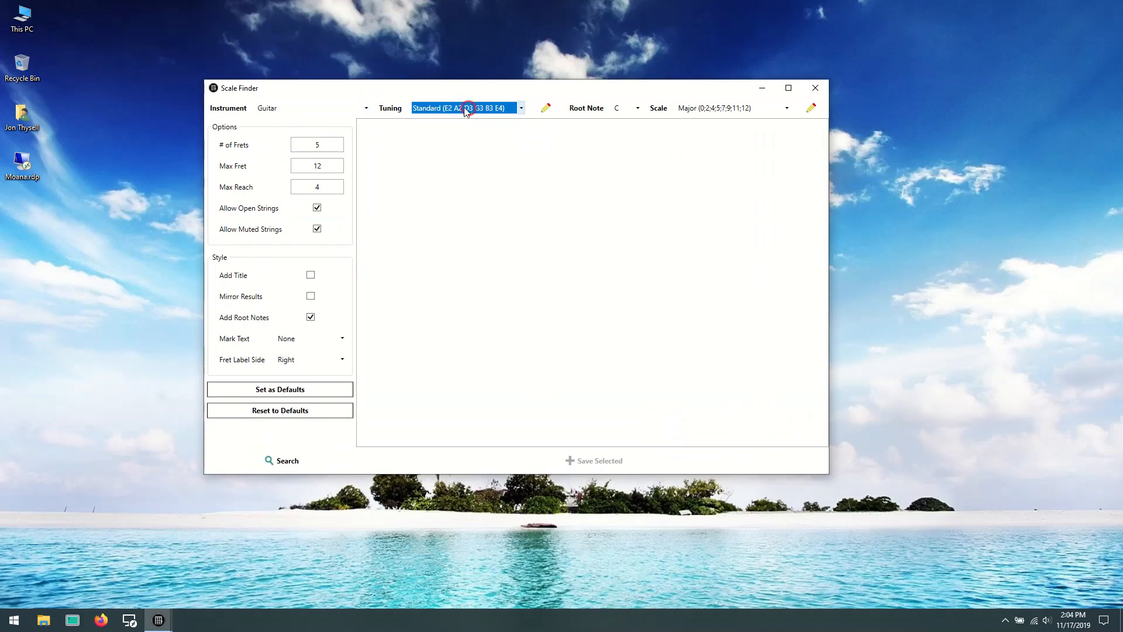
Generate C Major scale diagrams for the user Ukulele in Baritone (D3 G3 B3 E4) tuning, and close the Scale Finder without saving a new default.
click(367, 108)
click(313, 142)
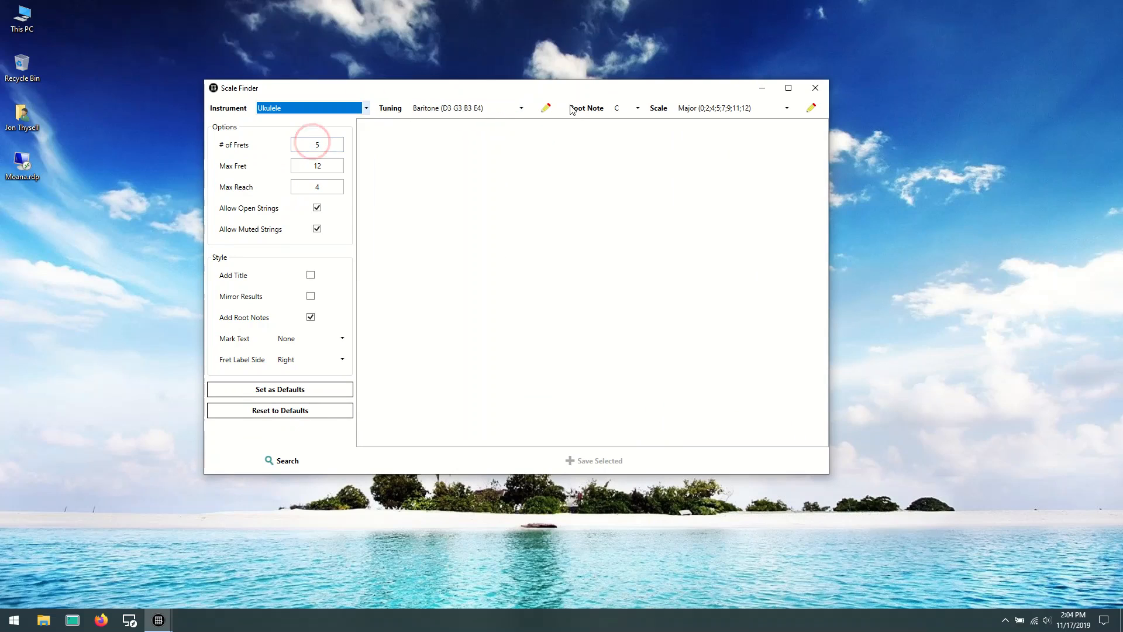
click(479, 110)
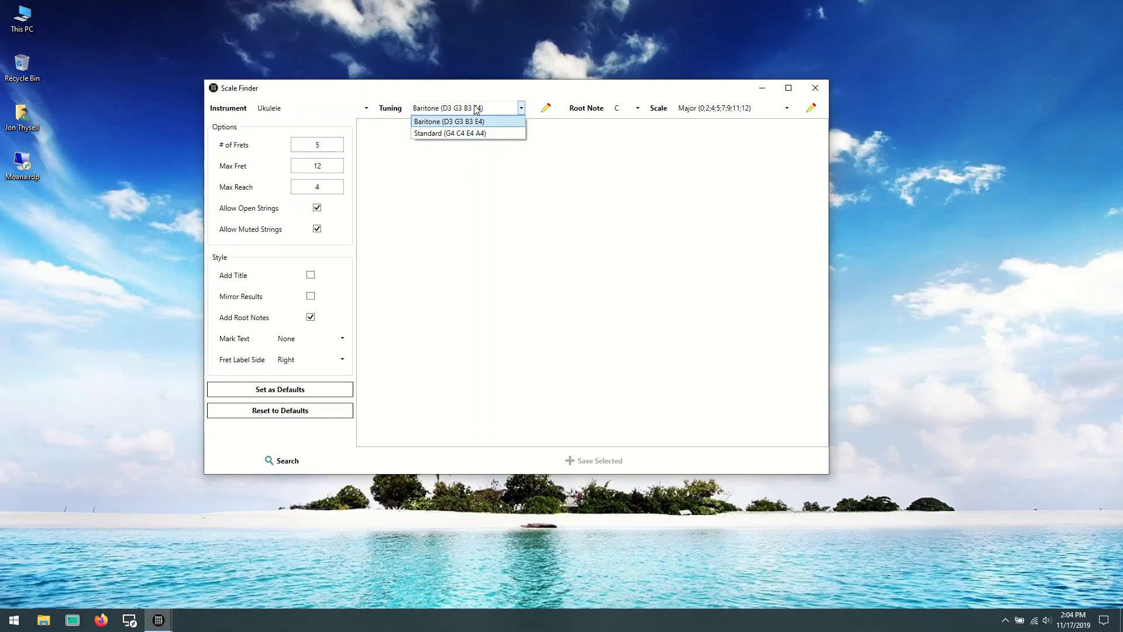
click(481, 93)
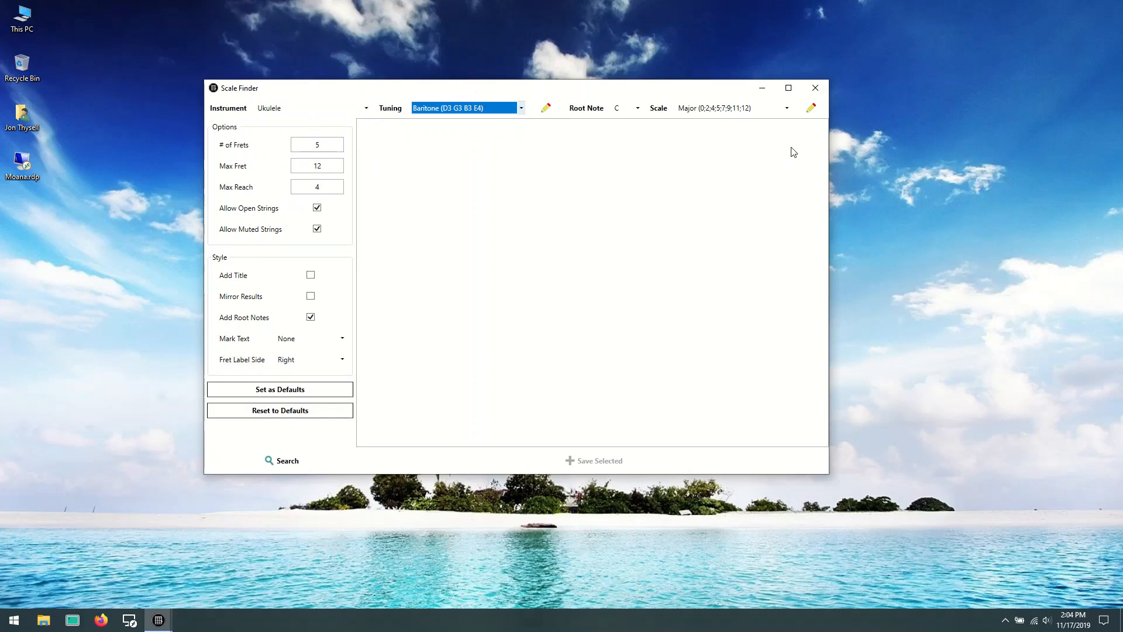
click(305, 461)
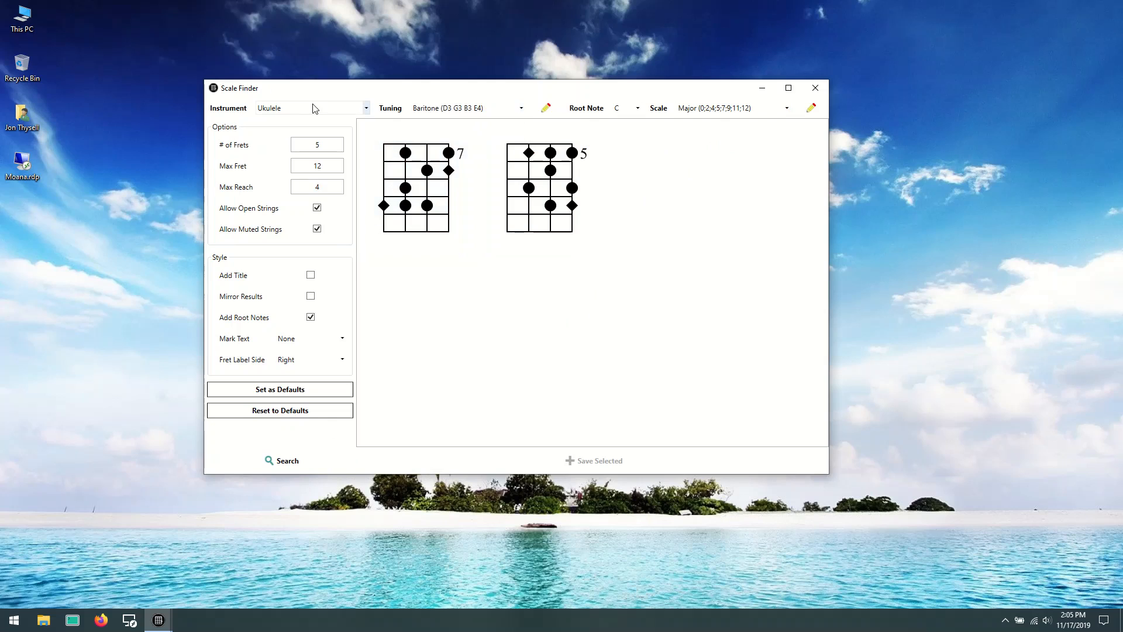
click(819, 89)
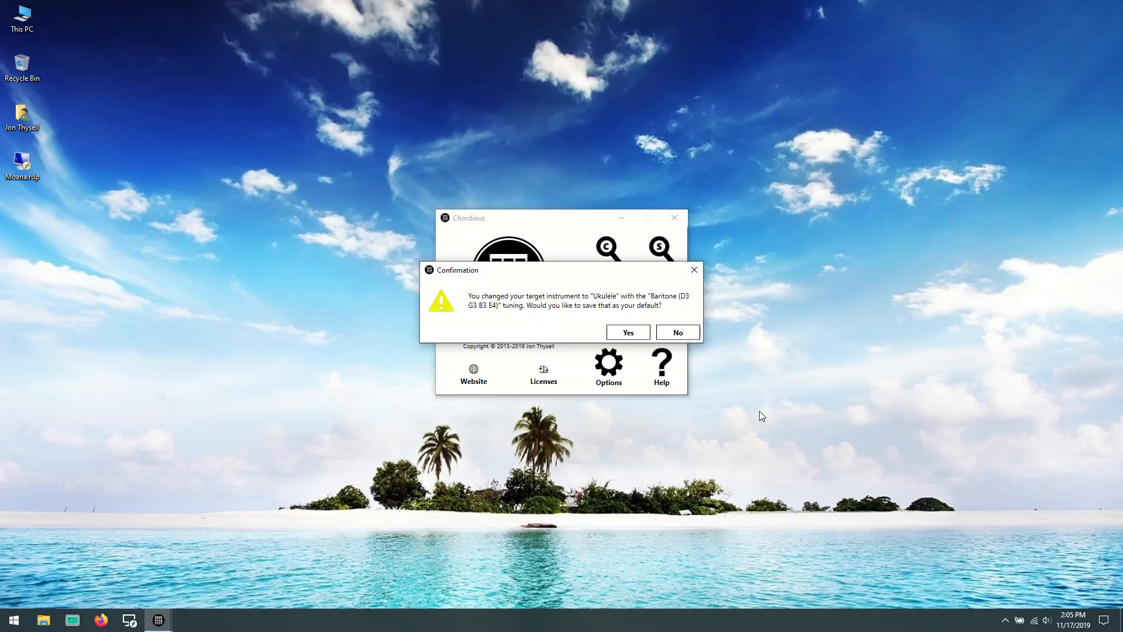
click(688, 332)
Delete the user Guitar instrument in the Instrument Manager.
click(673, 316)
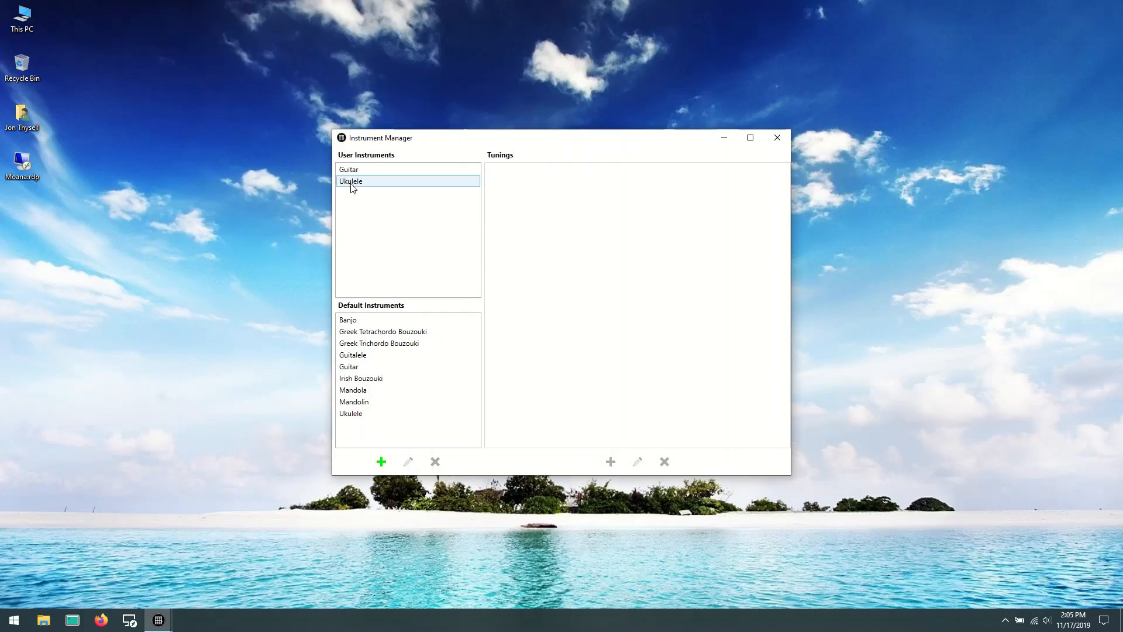
click(358, 170)
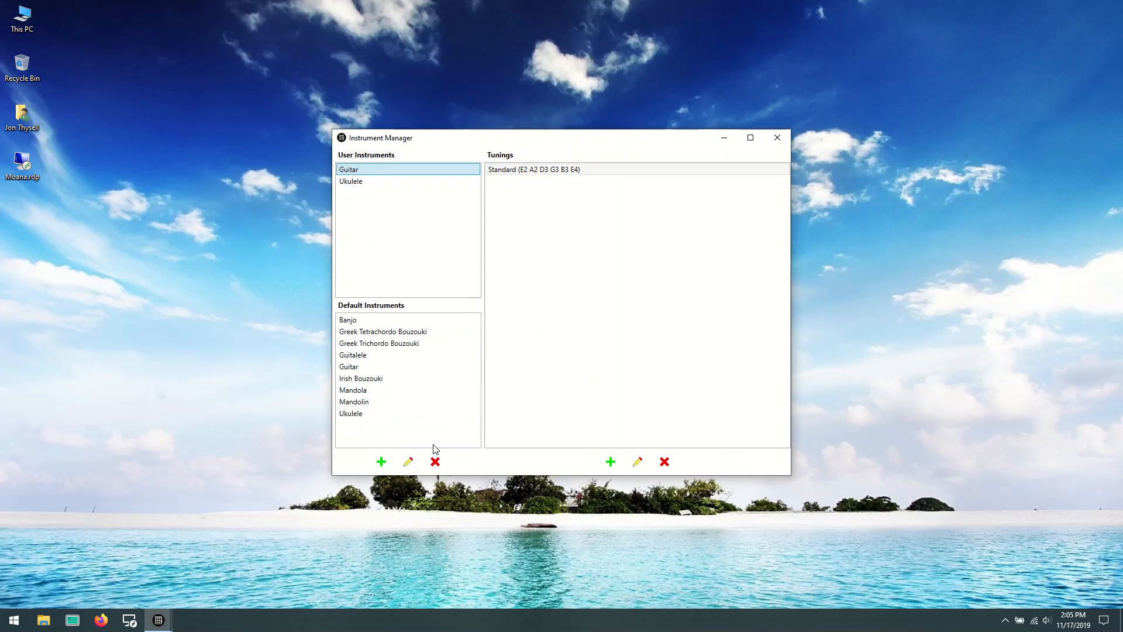
click(434, 462)
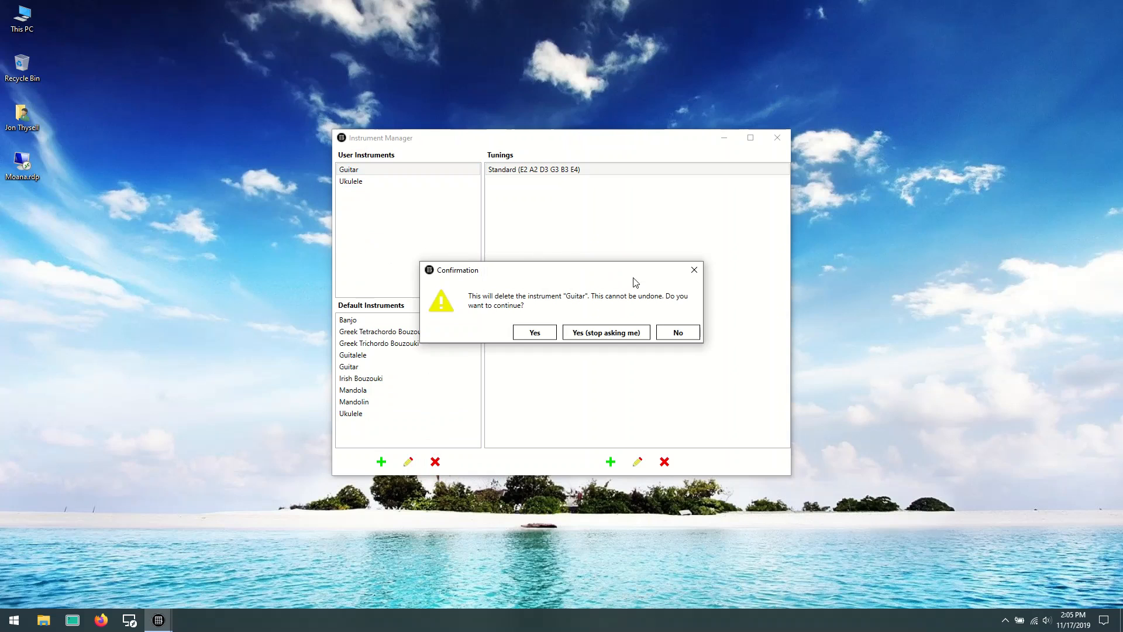
click(532, 332)
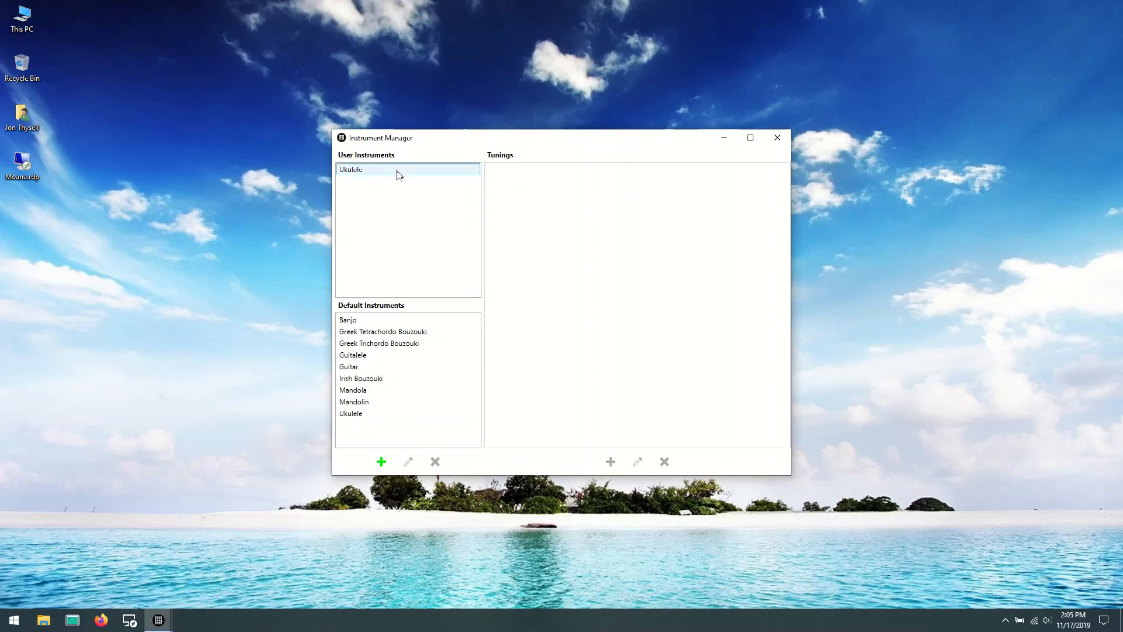
Delete the Baritone (D3 G3 B3 E4) tuning from the user Ukulele.
click(397, 175)
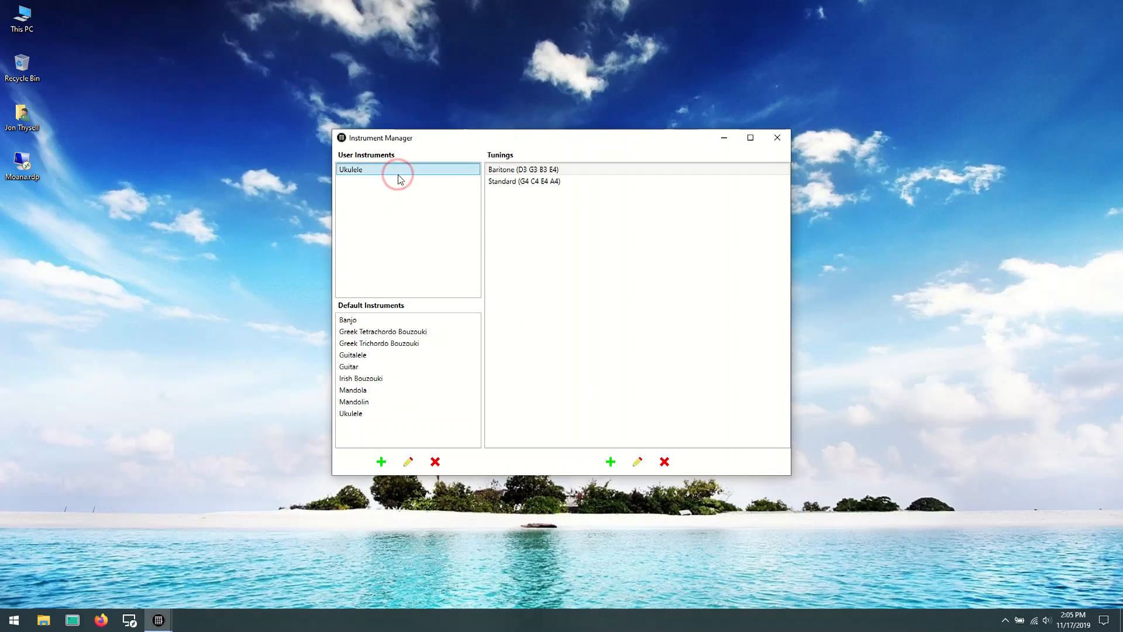
click(551, 169)
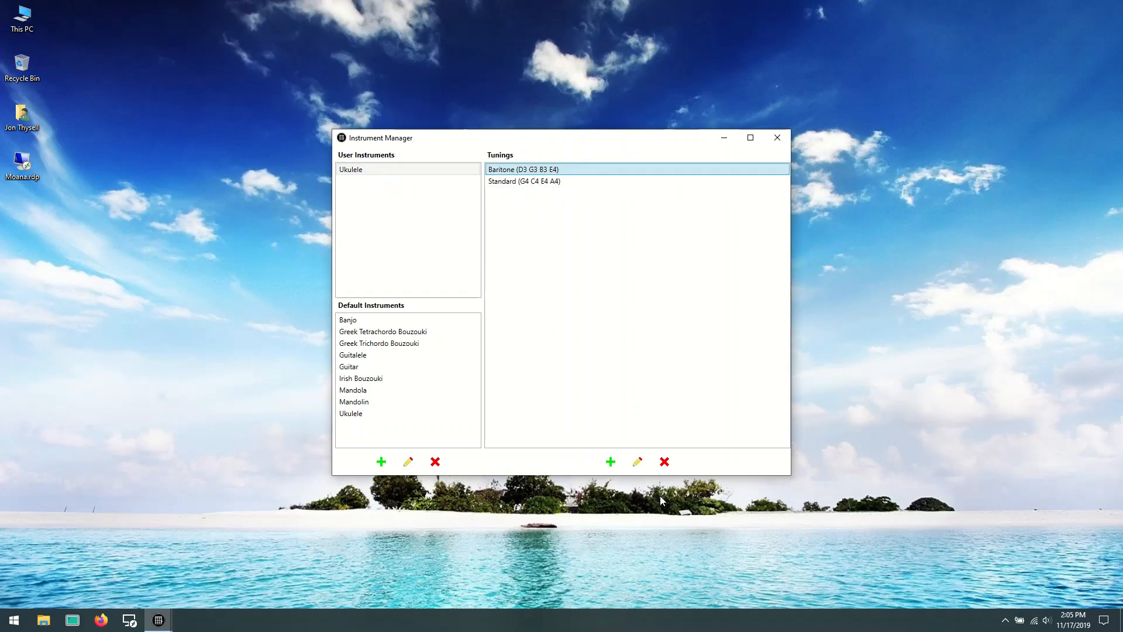
click(665, 462)
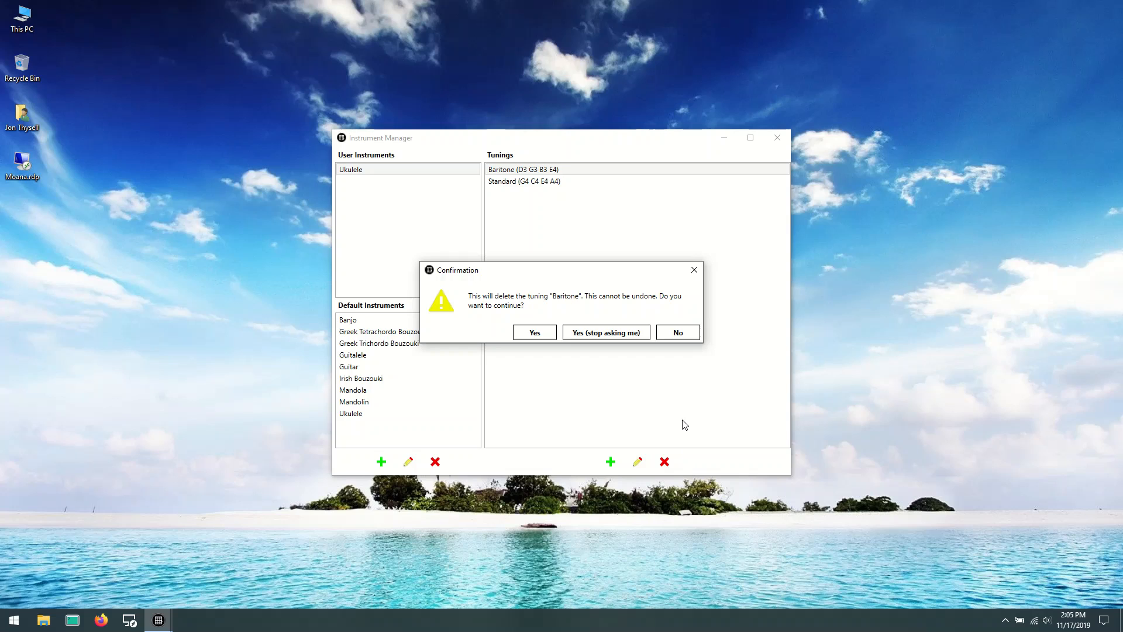
click(535, 333)
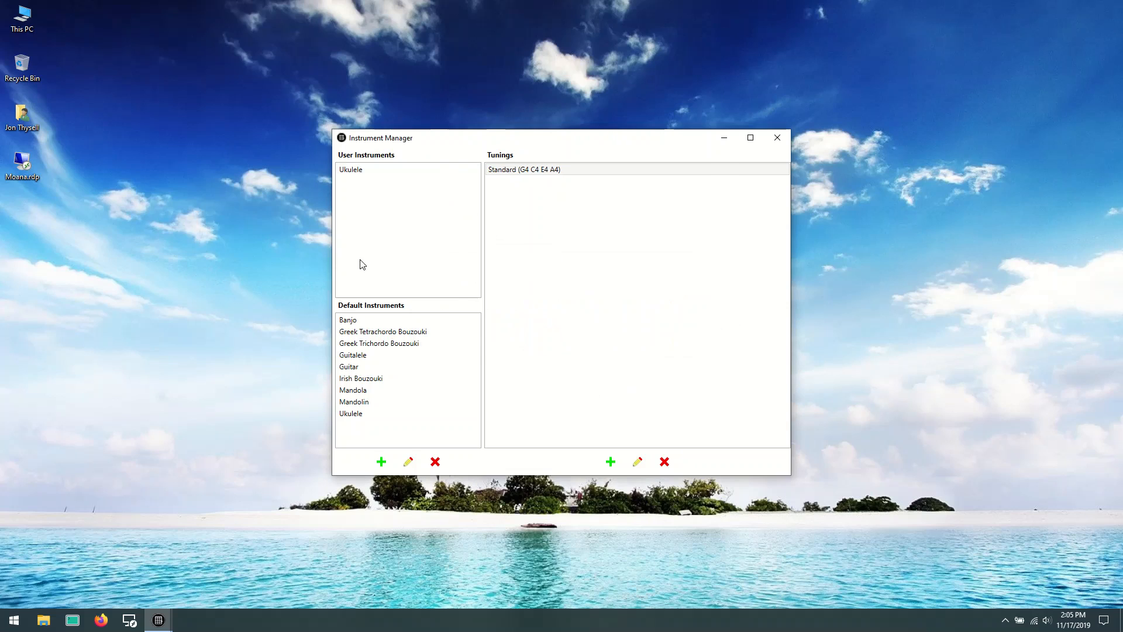
Examine the default Banjo's tunings and its instrument properties, and close the properties without changes.
click(369, 321)
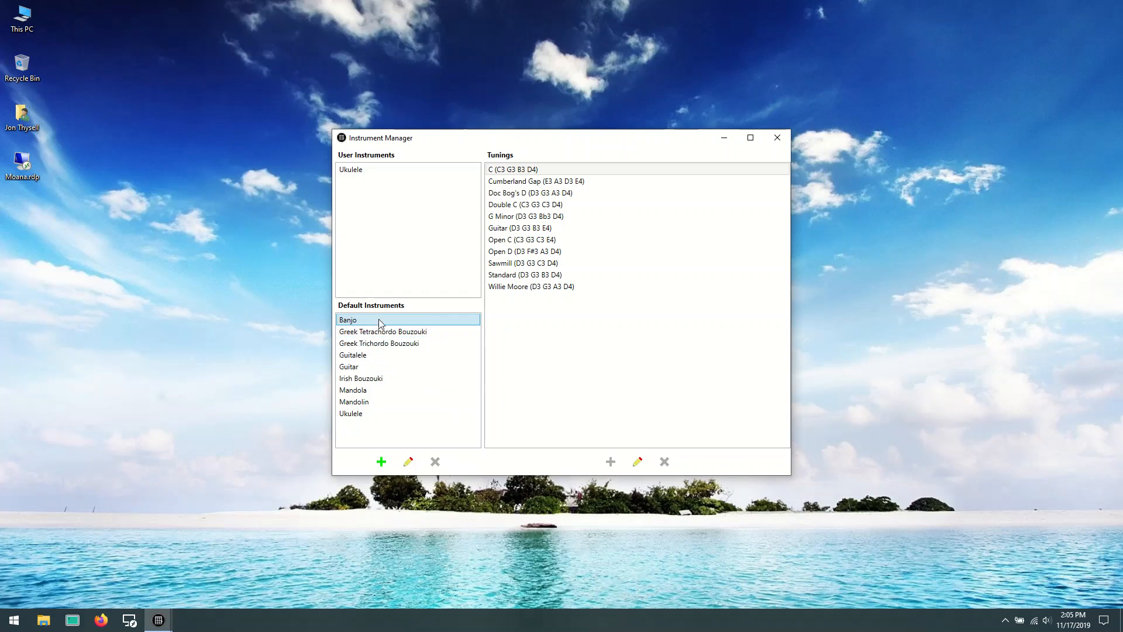
double_click(356, 320)
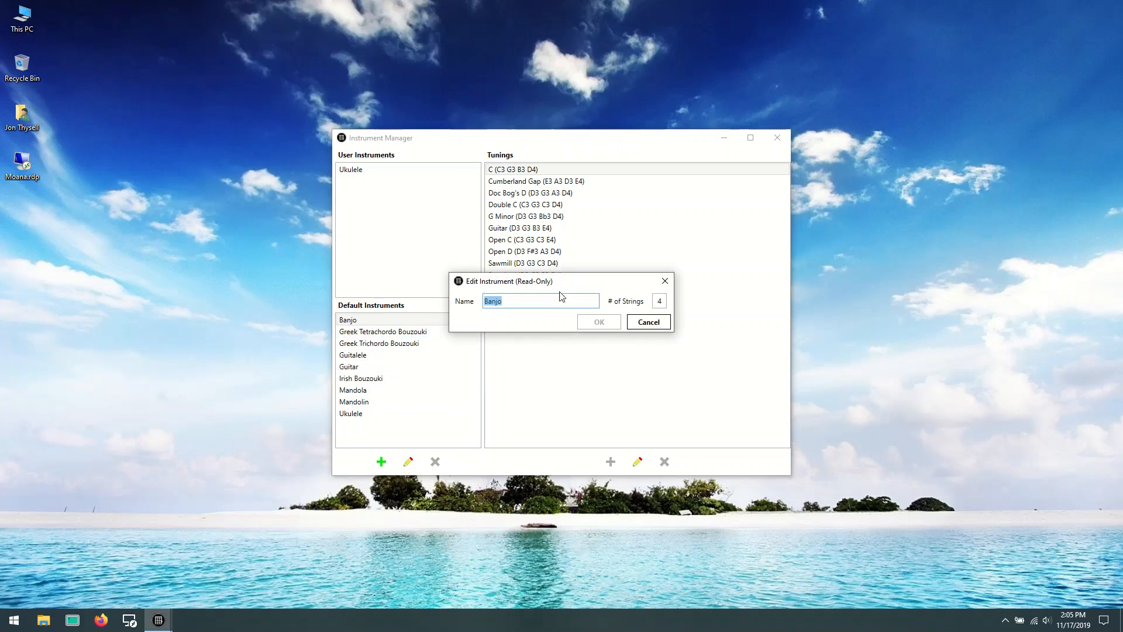
click(528, 300)
click(650, 323)
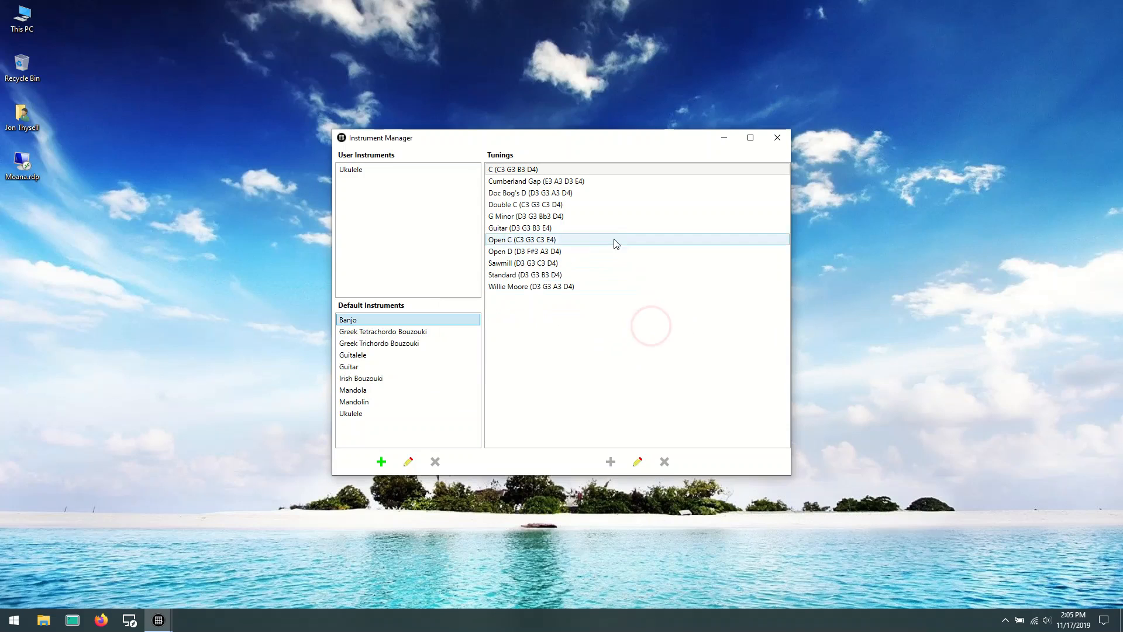
Examine the properties of the default Banjo's Open D tuning, and close them without changes.
click(540, 253)
double_click(541, 253)
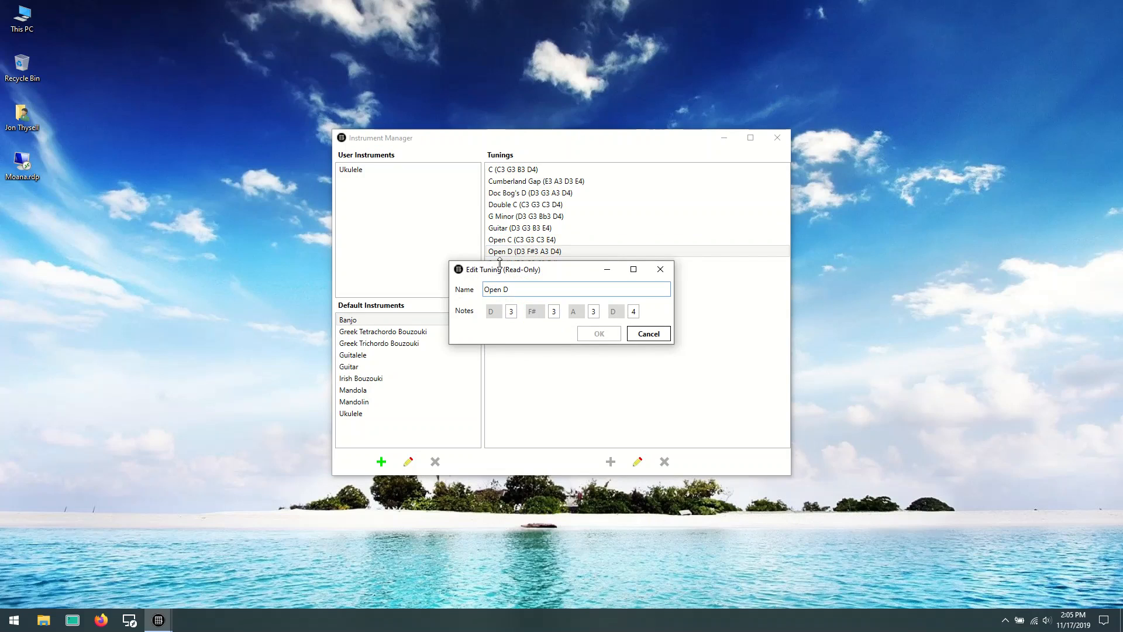
click(649, 336)
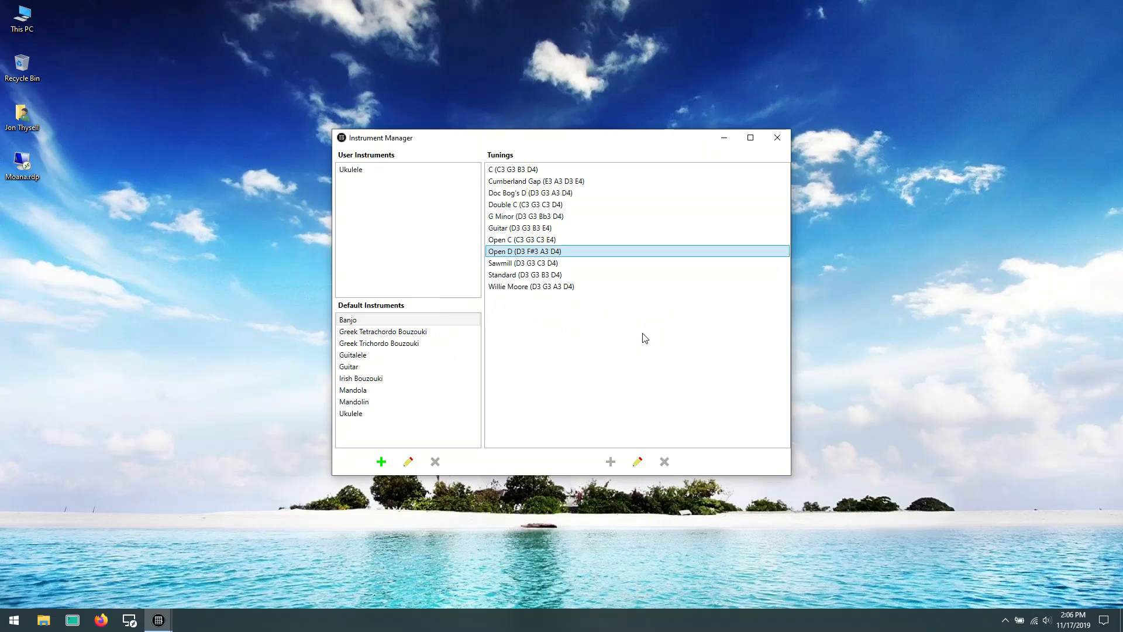